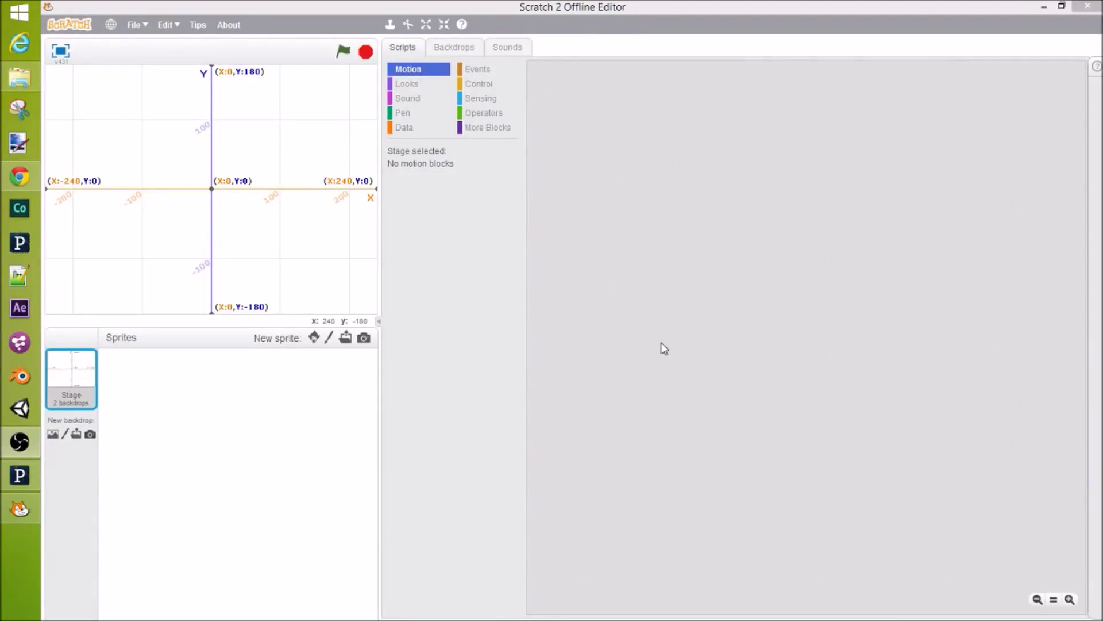
Step: Bring the Scratch editor into focus to review the stage coordinate grid
{"action": "left_click", "coordinate": [647, 308]}
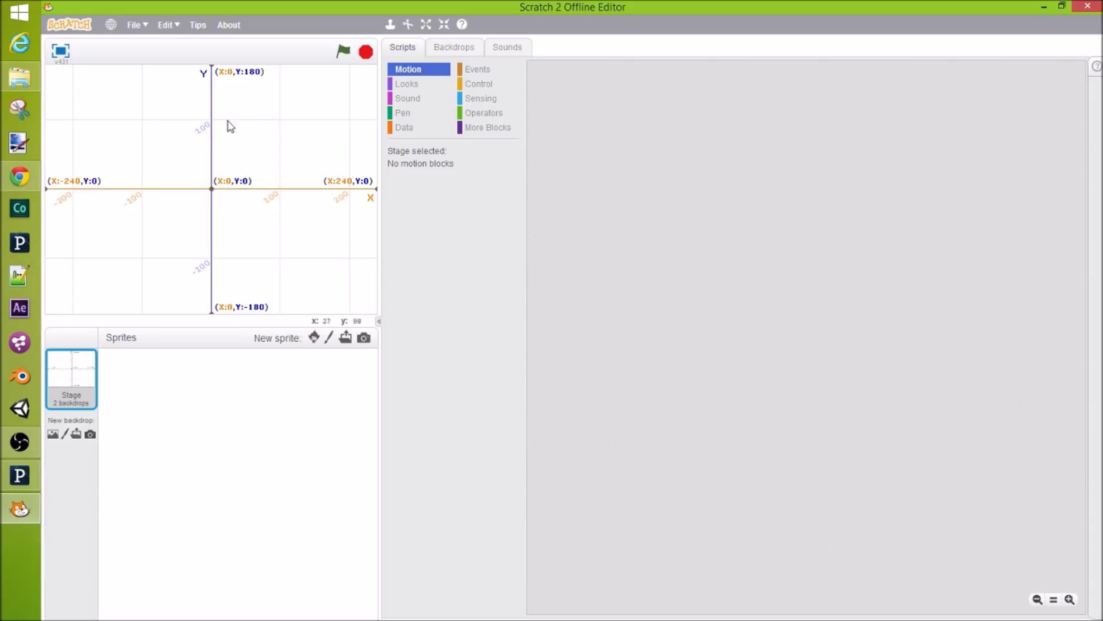
Step: Write a void setup() function in the Processing editor with its body opened across lines for the size() call
{"action": "left_click", "coordinate": [20, 475]}
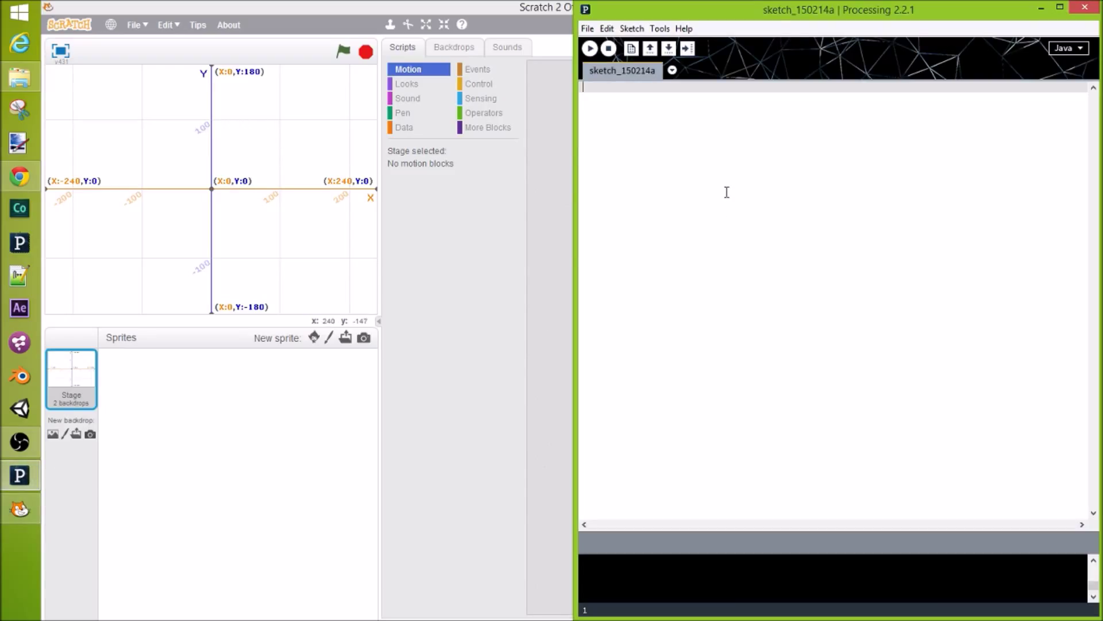
{"action": "key", "text": "Return"}
{"action": "key", "text": "Return"}
{"action": "type", "text": "setup"}
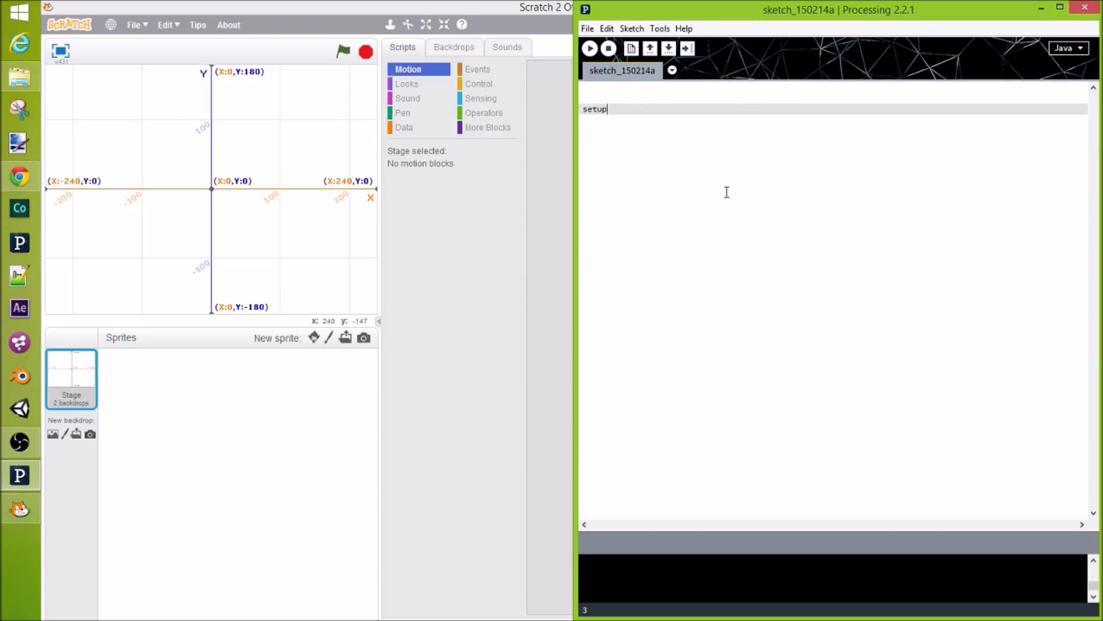
{"action": "type", "text": "()"}
{"action": "key", "text": "BackSpace"}
{"action": "key", "text": "BackSpace"}
{"action": "key", "text": "BackSpace"}
{"action": "key", "text": "BackSpace"}
{"action": "key", "text": "BackSpace"}
{"action": "key", "text": "BackSpace"}
{"action": "key", "text": "BackSpace"}
{"action": "key", "text": "BackSpace"}
{"action": "type", "text": "oid setup"}
{"action": "type", "text": "() {"}
{"action": "key", "text": "Return"}
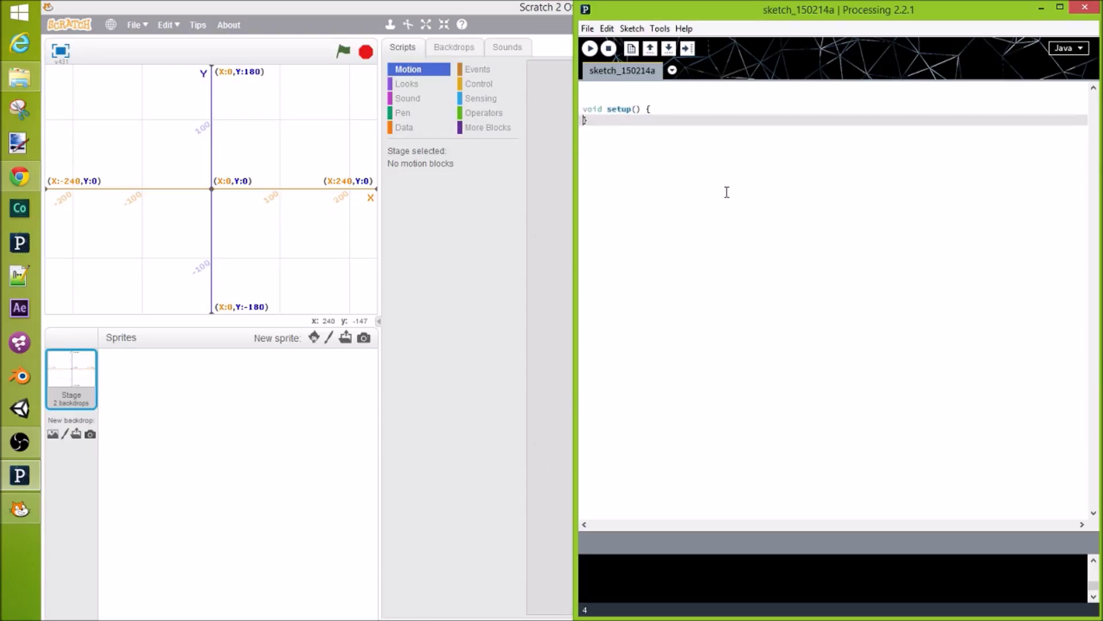
{"action": "key", "text": "Return"}
{"action": "key", "text": "Up"}
{"action": "type", "text": "ze(700, "}
{"action": "type", "text": "600"}
{"action": "type", "text": ");"}
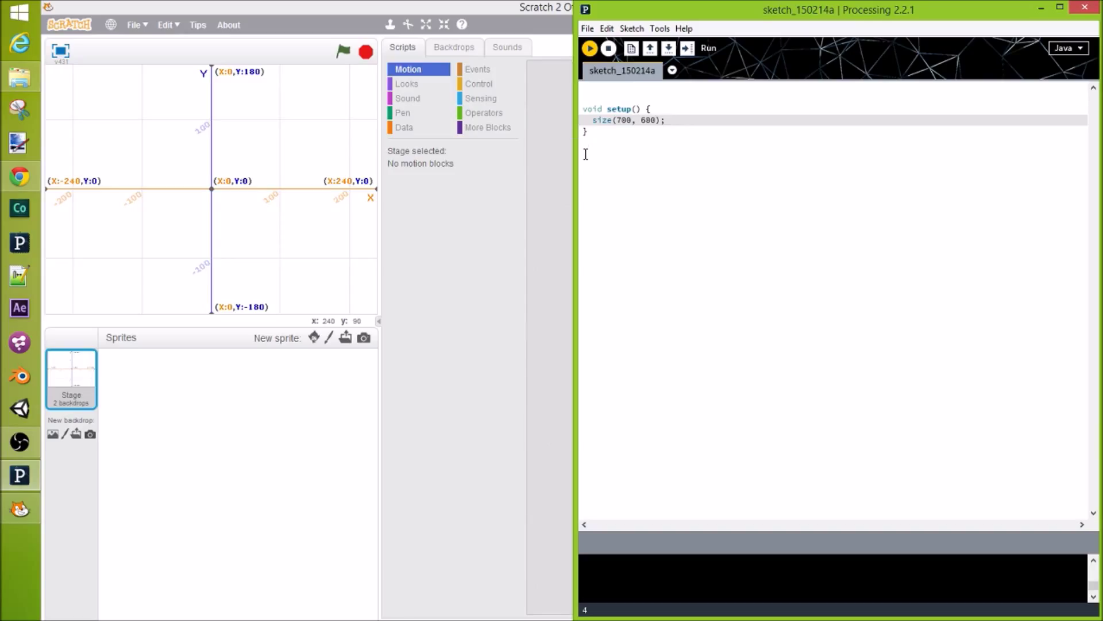
{"action": "key", "text": "ctrl+r"}
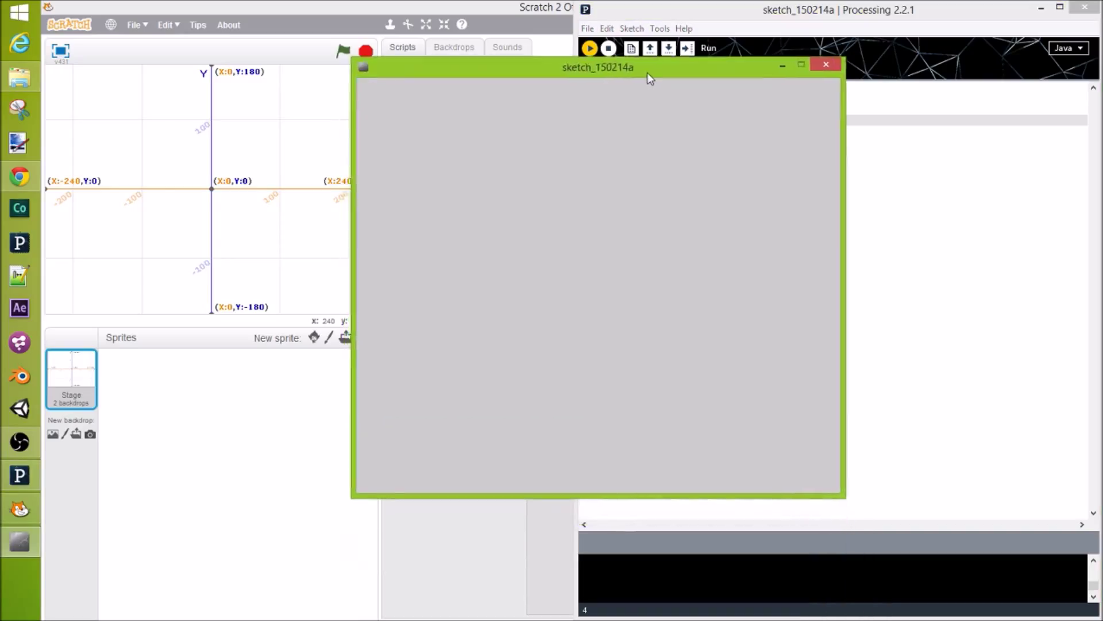
{"action": "mouse_move", "coordinate": [647, 73]}
{"action": "left_mouse_down"}
{"action": "mouse_move", "coordinate": [665, 93]}
{"action": "mouse_move", "coordinate": [642, 56]}
{"action": "left_mouse_up"}
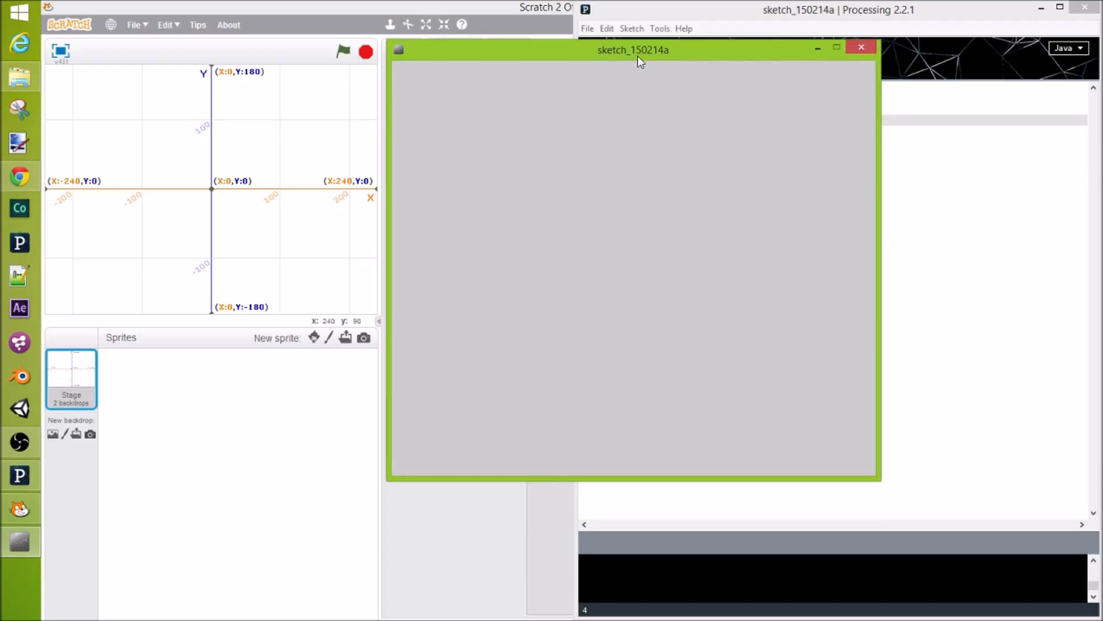
{"action": "mouse_move", "coordinate": [643, 57]}
{"action": "left_mouse_down"}
{"action": "mouse_move", "coordinate": [629, 49]}
{"action": "mouse_move", "coordinate": [450, 73]}
{"action": "left_mouse_up"}
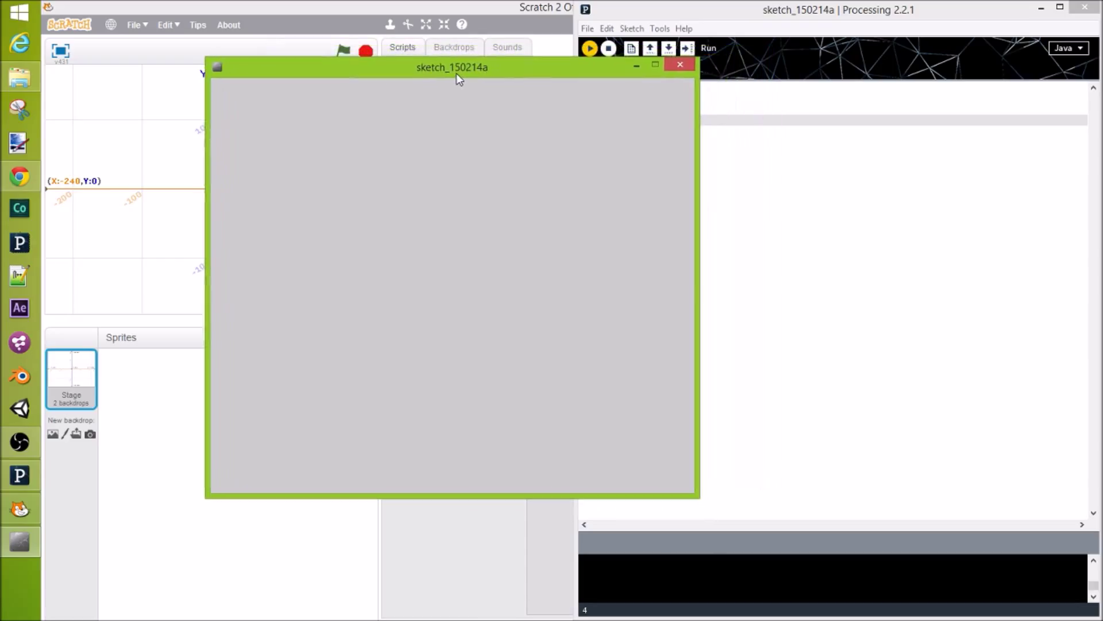
{"action": "left_click", "coordinate": [677, 66]}
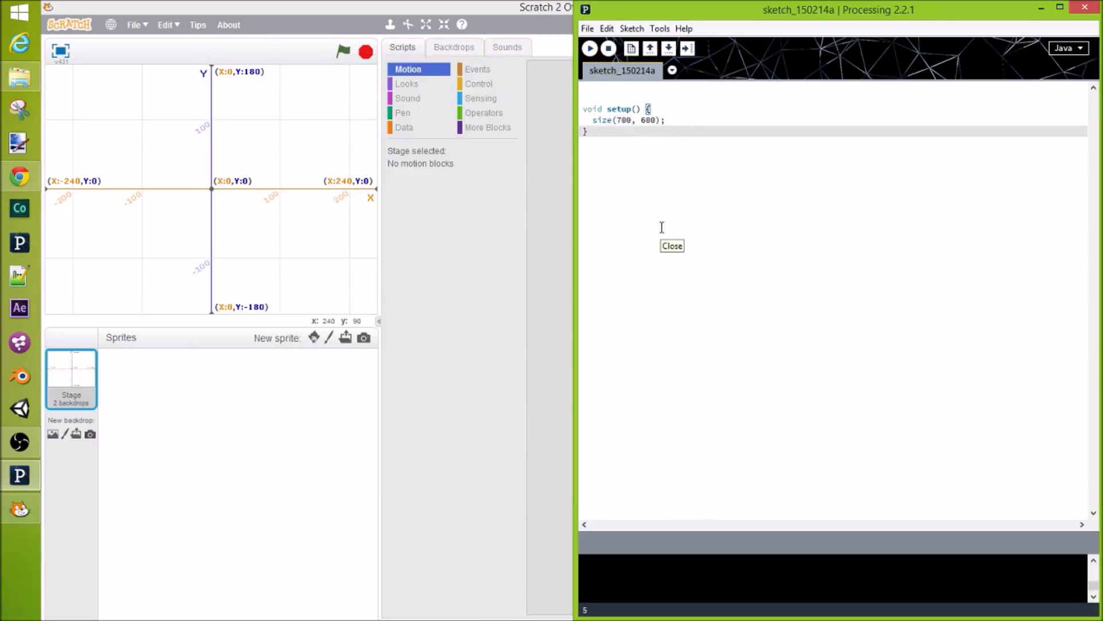
Step: Add a void draw() function below setup containing the comment about point(x,y)
{"action": "key", "text": "Return"}
{"action": "key", "text": "Return"}
{"action": "type", "text": "viod"}
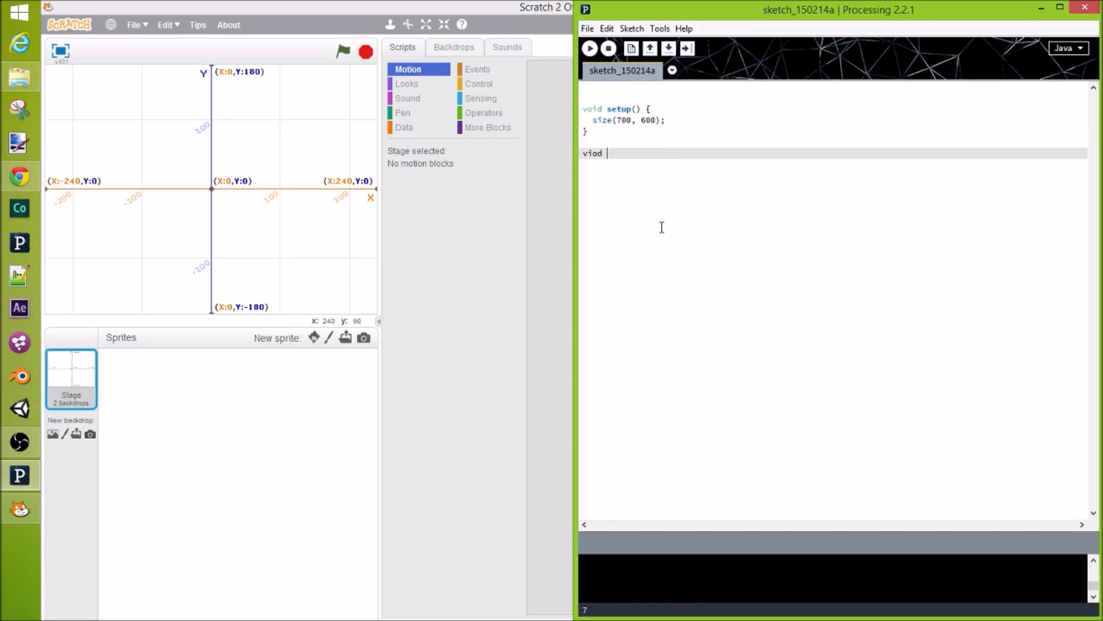
{"action": "key", "text": "BackSpace"}
{"action": "key", "text": "BackSpace"}
{"action": "type", "text": "oid dr"}
{"action": "type", "text": "aw() {}"}
{"action": "key", "text": "Left"}
{"action": "key", "text": "Return"}
{"action": "key", "text": "Return"}
{"action": "key", "text": "Up"}
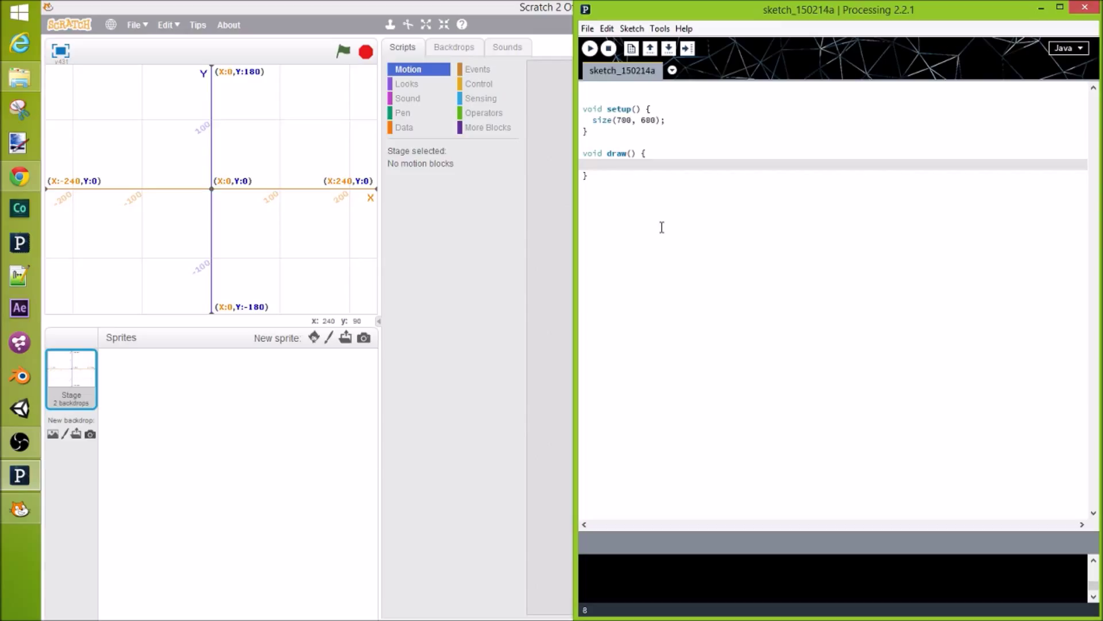
{"action": "type", "text": "rawin"}
{"action": "type", "text": "p"}
{"action": "type", "text": " the se"}
{"action": "type", "text": "reen "}
{"action": "type", "text": "with:"}
{"action": "type", "text": " poi"}
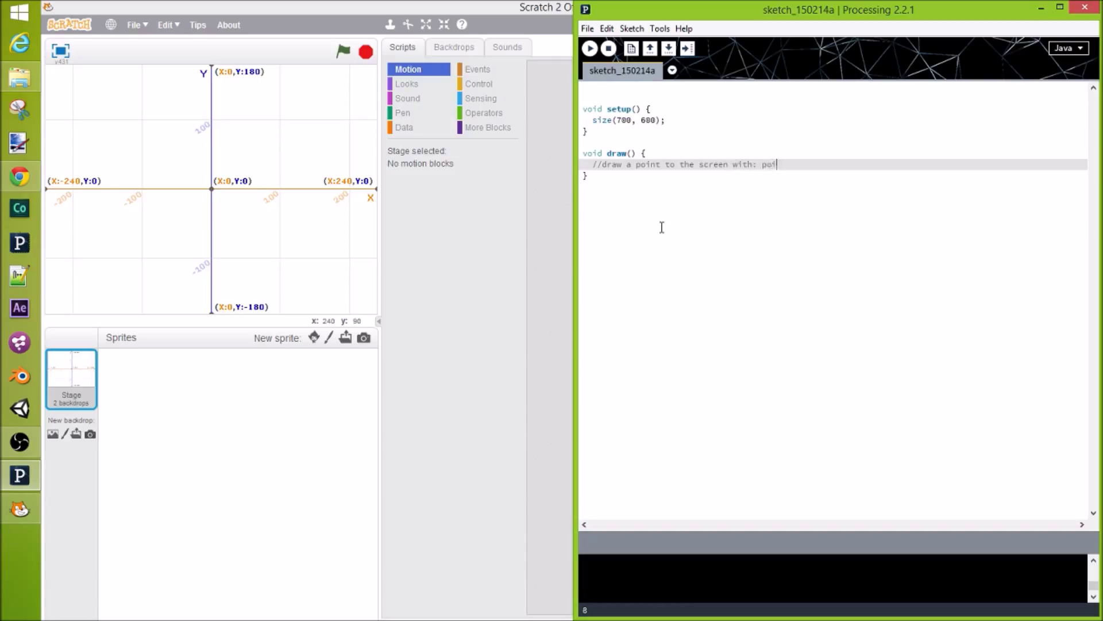
{"action": "type", "text": "x,y);"}
{"action": "key", "text": "Return"}
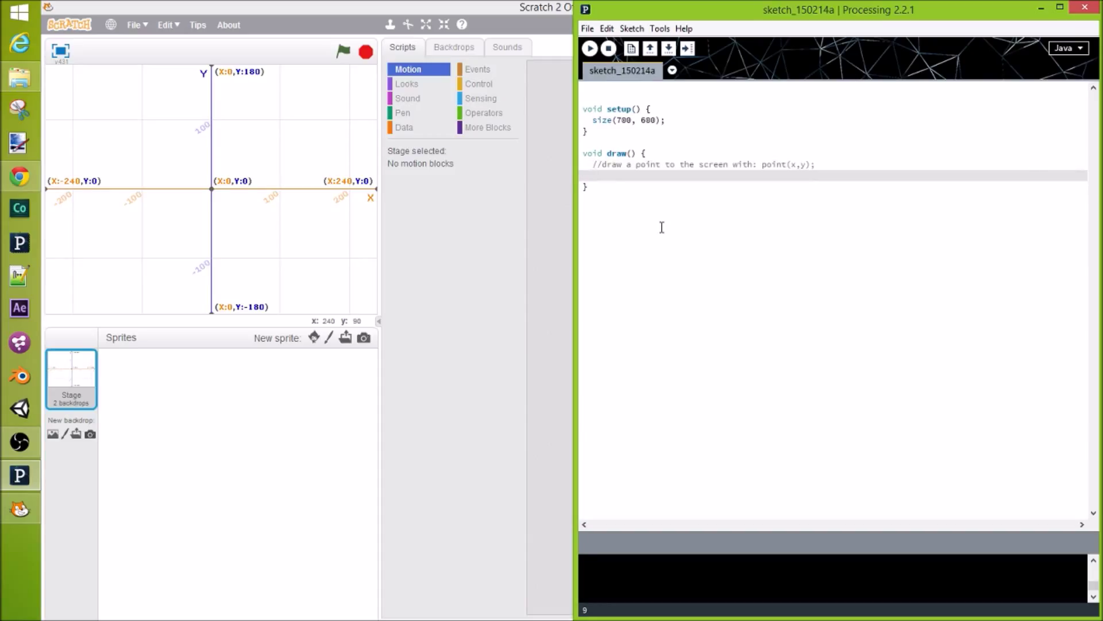
{"action": "type", "text": "p"}
Step: Add point(0,0); inside draw() and run the sketch with Ctrl+R
{"action": "key", "text": "Return"}
{"action": "type", "text": "po"}
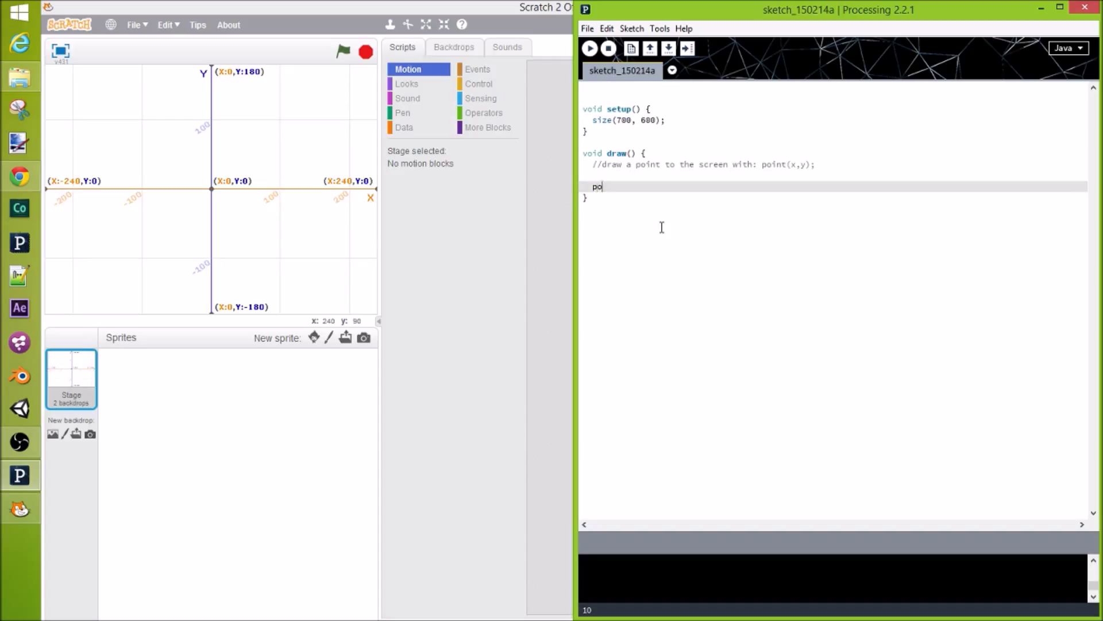
{"action": "type", "text": "int(x,y"}
{"action": "type", "text": ");"}
{"action": "left_click", "coordinate": [626, 187]}
{"action": "key", "text": "BackSpace"}
{"action": "type", "text": "0"}
{"action": "key", "text": "BackSpace"}
{"action": "type", "text": "0"}
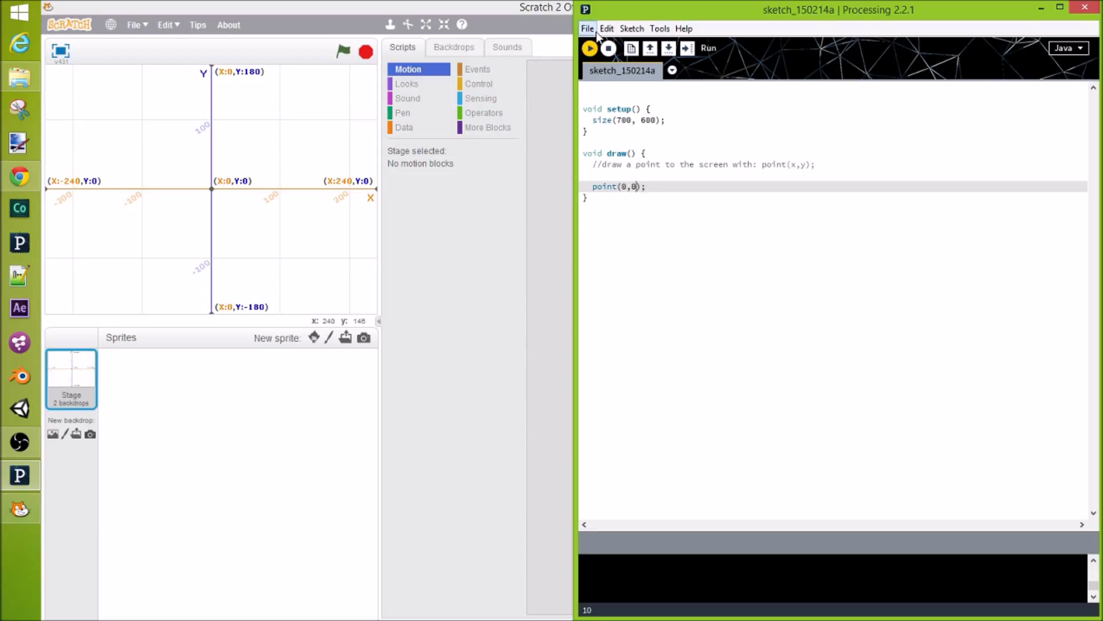
{"action": "key", "text": "ctrl+r"}
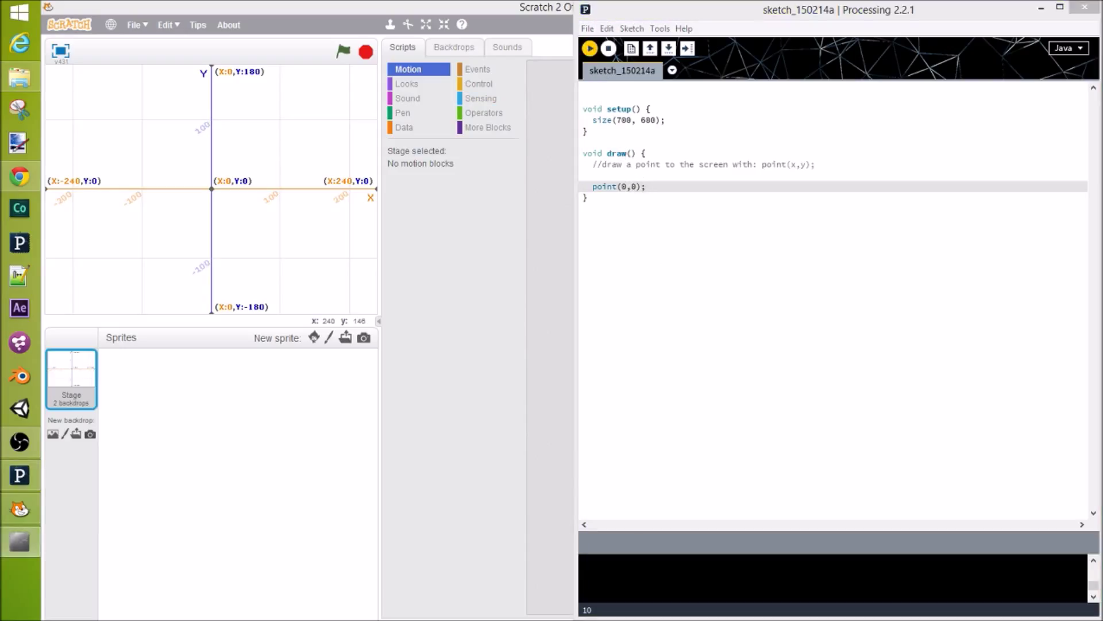
Step: Close the blank sketch window and start a strokeWeight() line above point(0,0)
{"action": "mouse_move", "coordinate": [504, 116]}
{"action": "left_mouse_down"}
{"action": "mouse_move", "coordinate": [524, 84]}
{"action": "mouse_move", "coordinate": [465, 35]}
{"action": "left_mouse_up"}
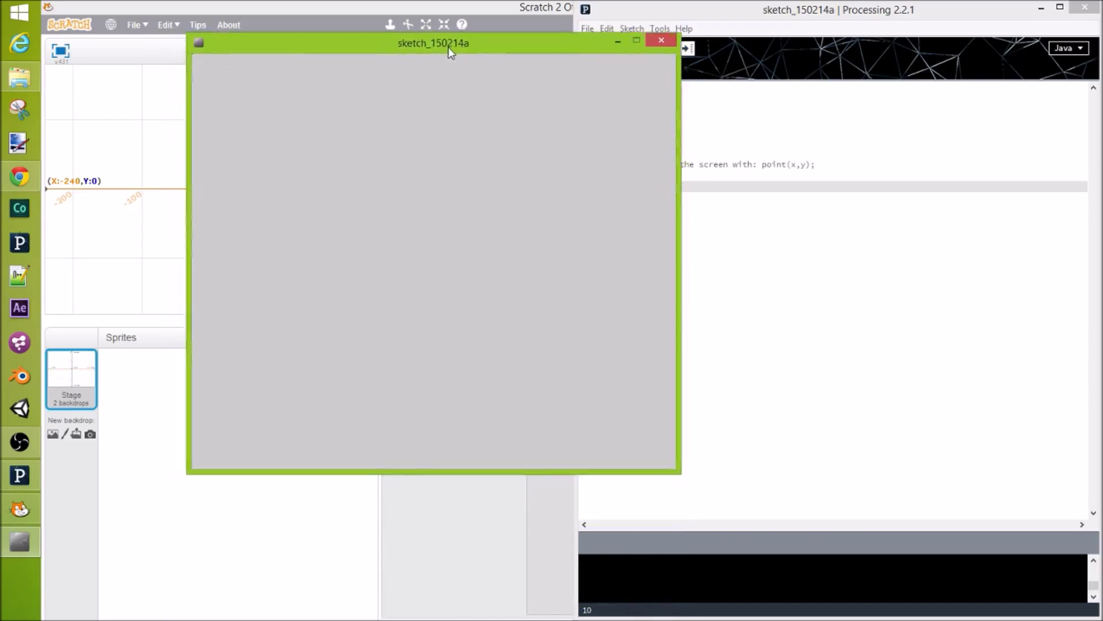
{"action": "left_click_drag", "start_coordinate": [463, 35], "coordinate": [461, 38]}
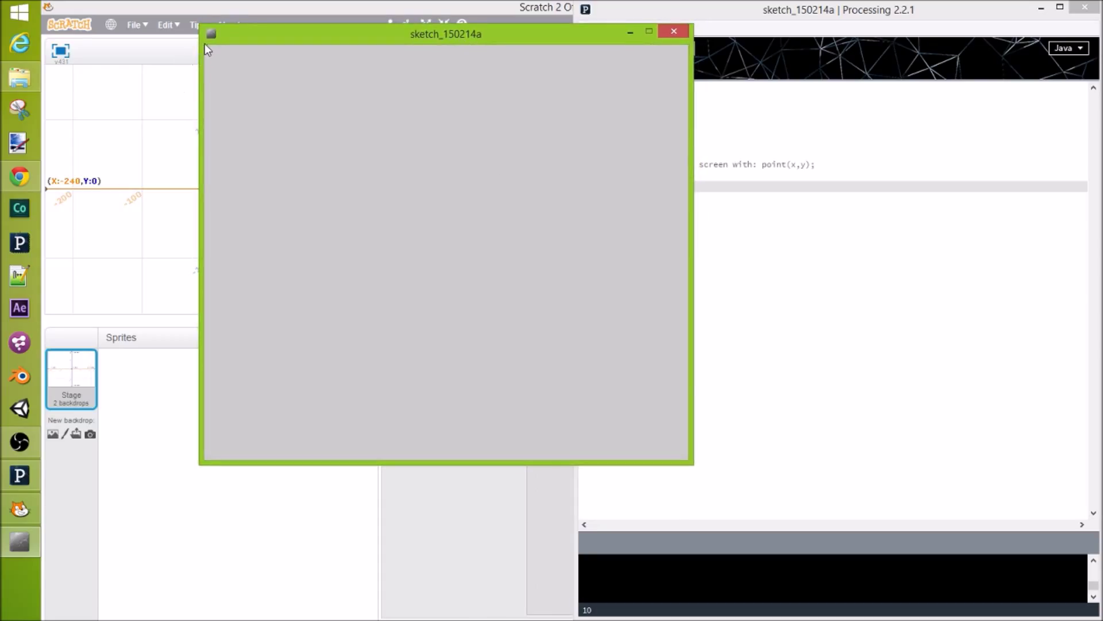
{"action": "left_click", "coordinate": [674, 31]}
{"action": "left_click", "coordinate": [651, 175]}
{"action": "key", "text": "Return"}
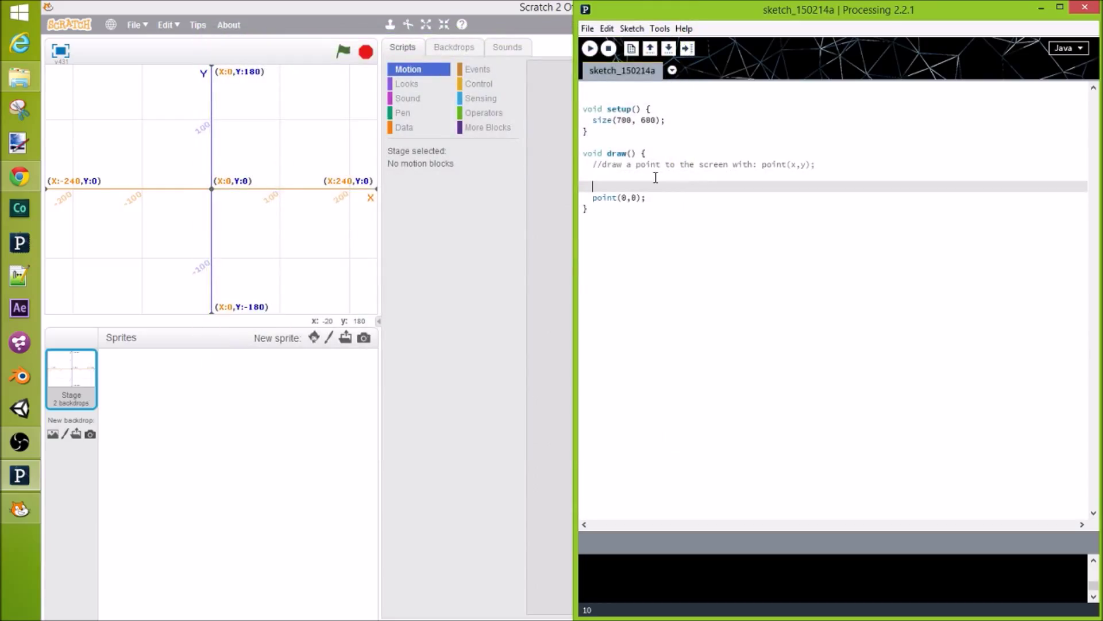
{"action": "type", "text": "stroke"}
{"action": "type", "text": "eight();"}
Step: Set strokeWeight(4) and run the sketch, moving its window to inspect the thicker dot
{"action": "key", "text": "Left"}
{"action": "key", "text": "Left"}
{"action": "type", "text": "4"}
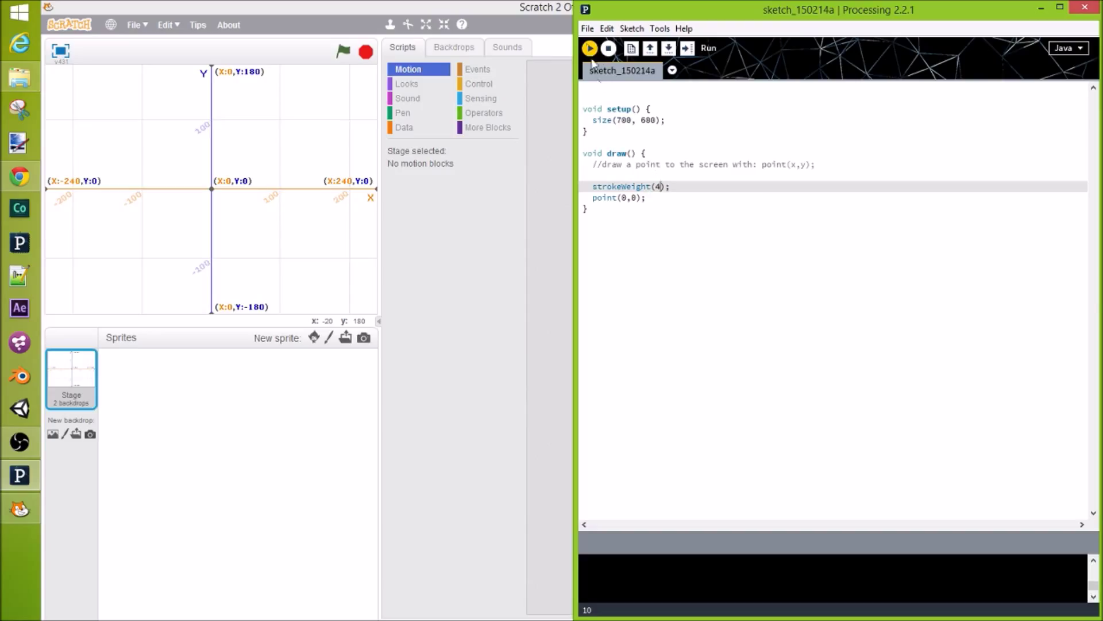
{"action": "key", "text": "ctrl+r"}
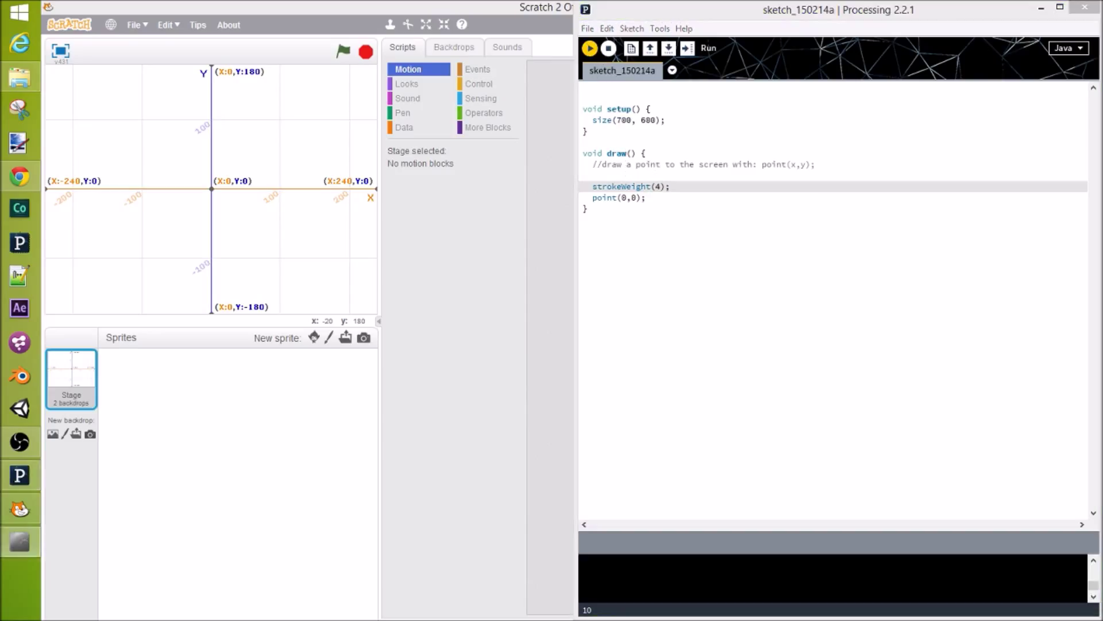
{"action": "left_click_drag", "start_coordinate": [421, 236], "coordinate": [439, 95]}
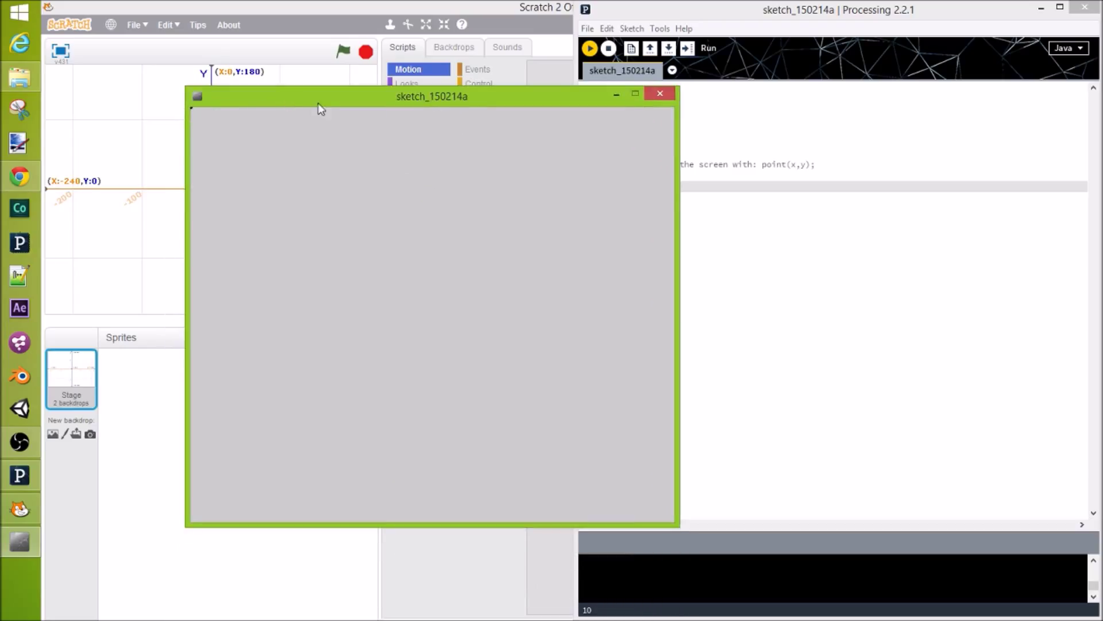
{"action": "left_click_drag", "start_coordinate": [319, 96], "coordinate": [238, 89]}
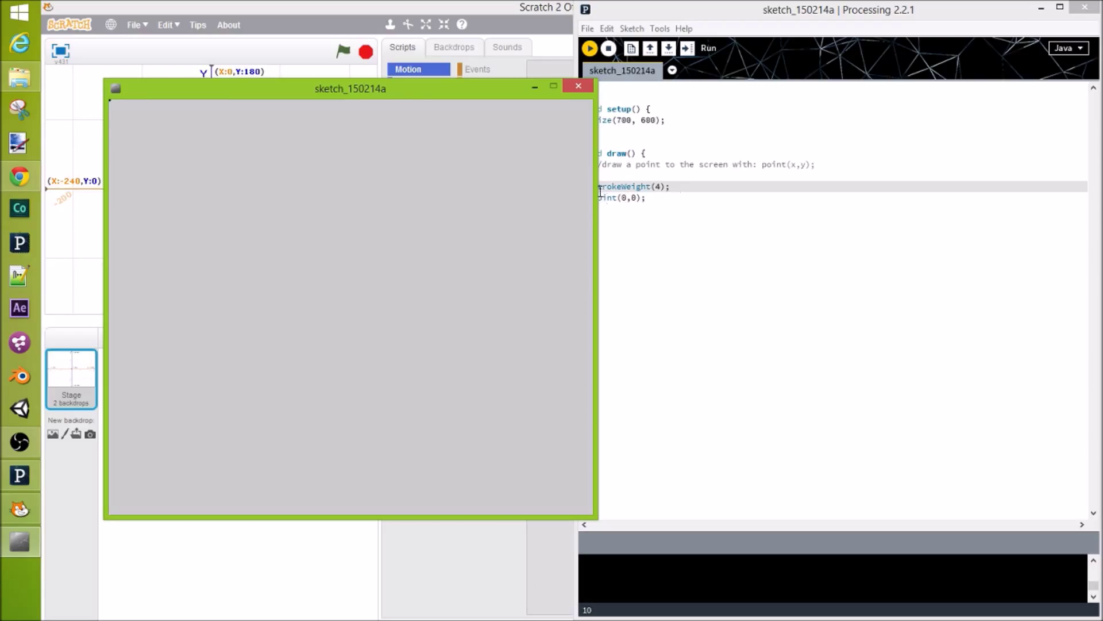
{"action": "left_click_drag", "start_coordinate": [358, 90], "coordinate": [405, 65]}
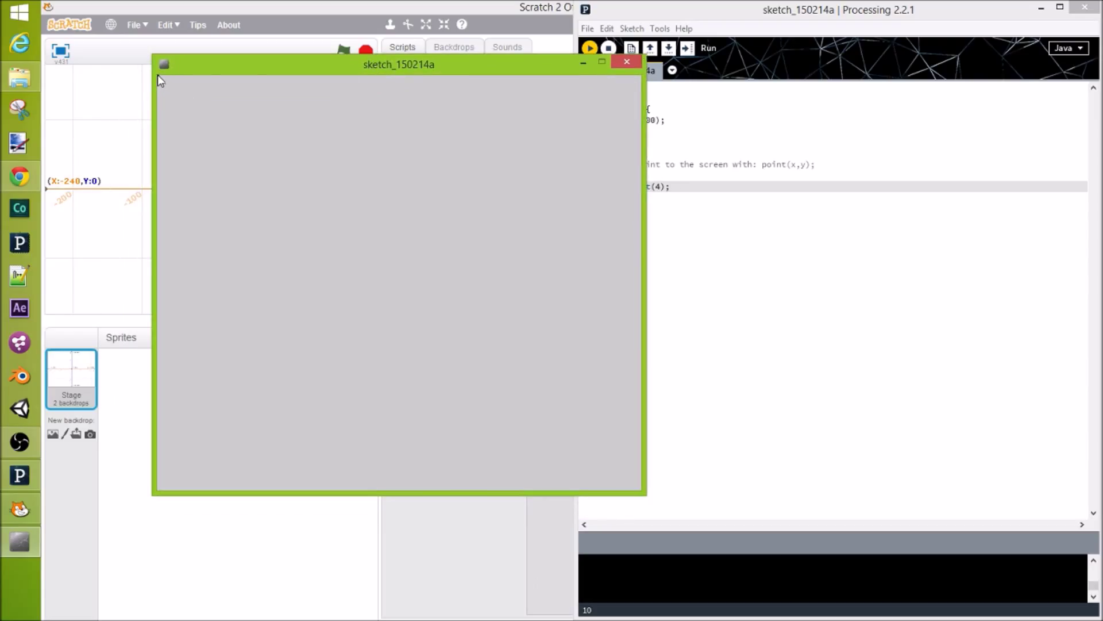
{"action": "left_click_drag", "start_coordinate": [288, 66], "coordinate": [528, 99]}
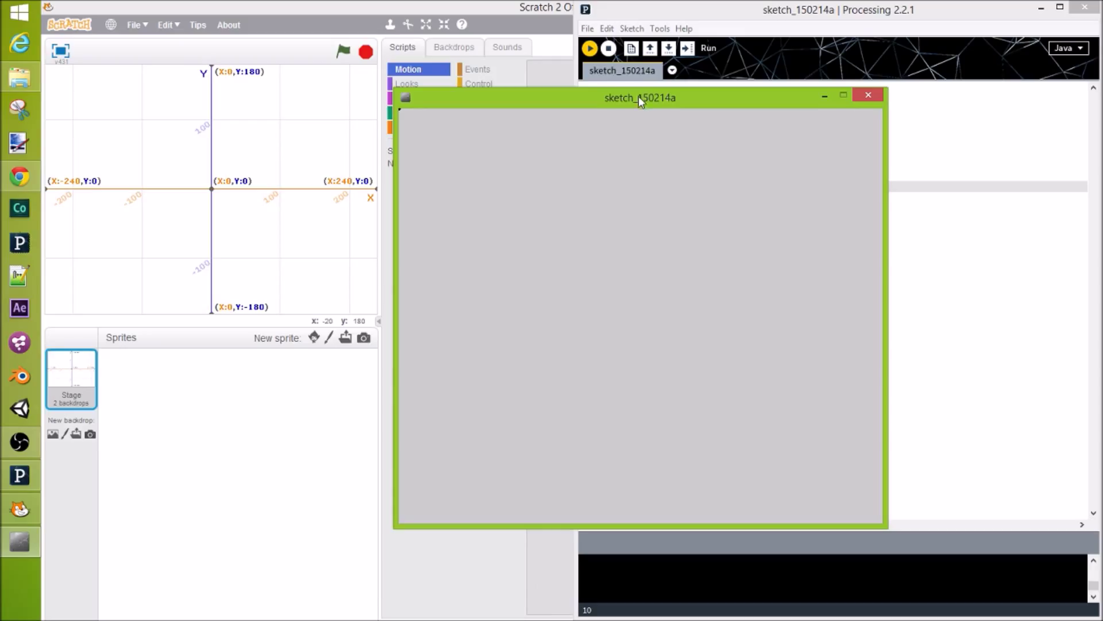
Step: Finish inspecting the (0,0) dot and close the sketch window
{"action": "mouse_move", "coordinate": [638, 96]}
{"action": "left_mouse_down"}
{"action": "mouse_move", "coordinate": [619, 179]}
{"action": "mouse_move", "coordinate": [614, 103]}
{"action": "left_mouse_up"}
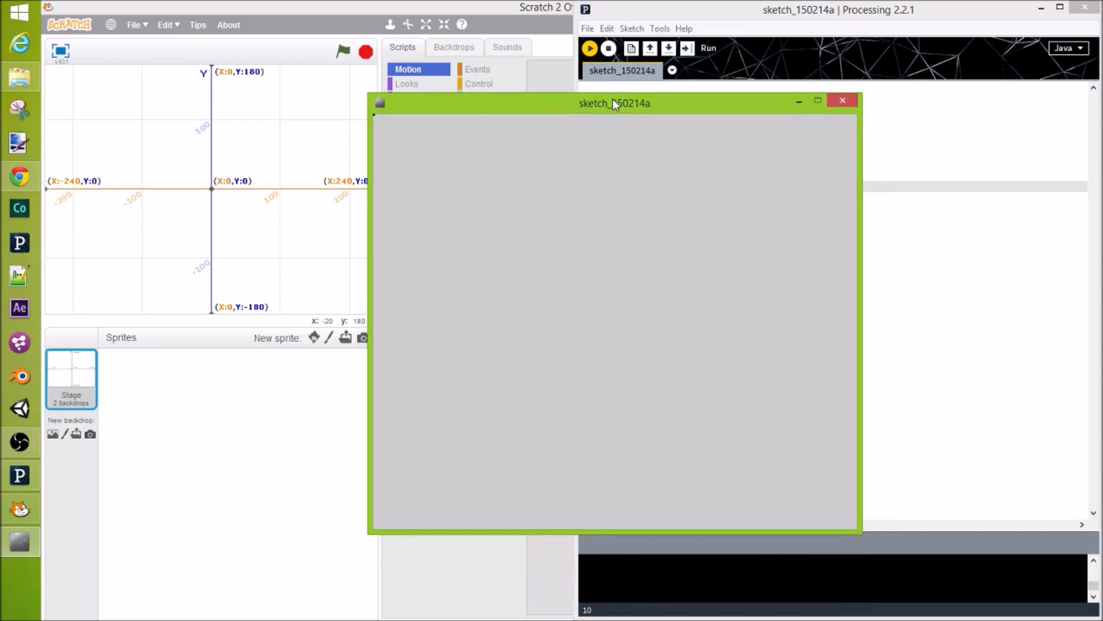
{"action": "mouse_move", "coordinate": [613, 102]}
{"action": "left_mouse_down"}
{"action": "mouse_move", "coordinate": [462, 178]}
{"action": "mouse_move", "coordinate": [408, 44]}
{"action": "left_mouse_up"}
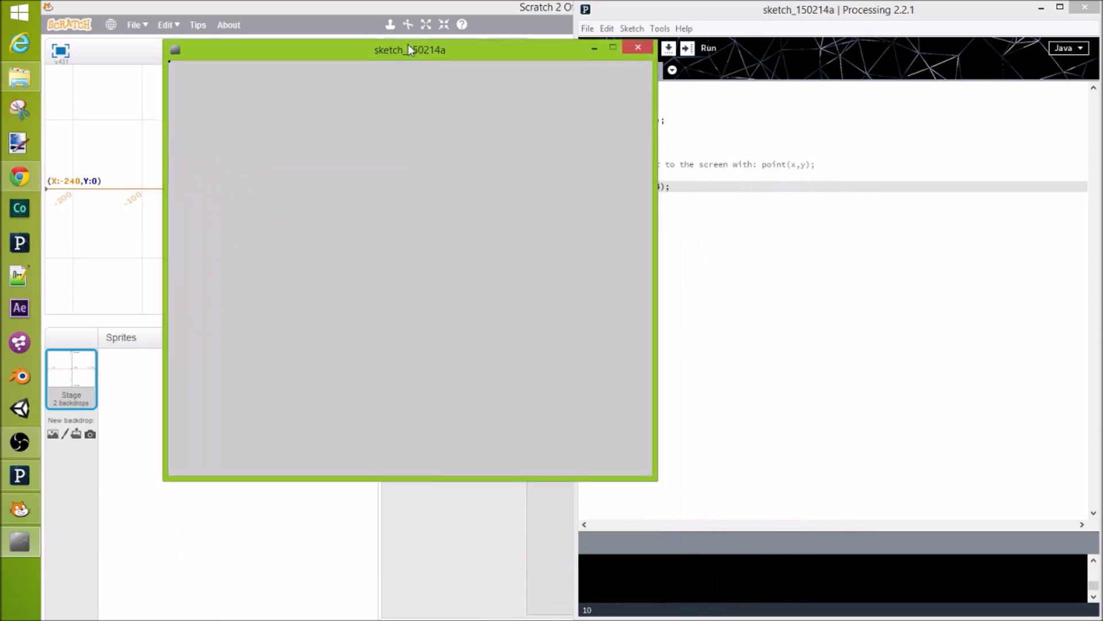
{"action": "left_click", "coordinate": [643, 44]}
{"action": "left_click", "coordinate": [658, 199]}
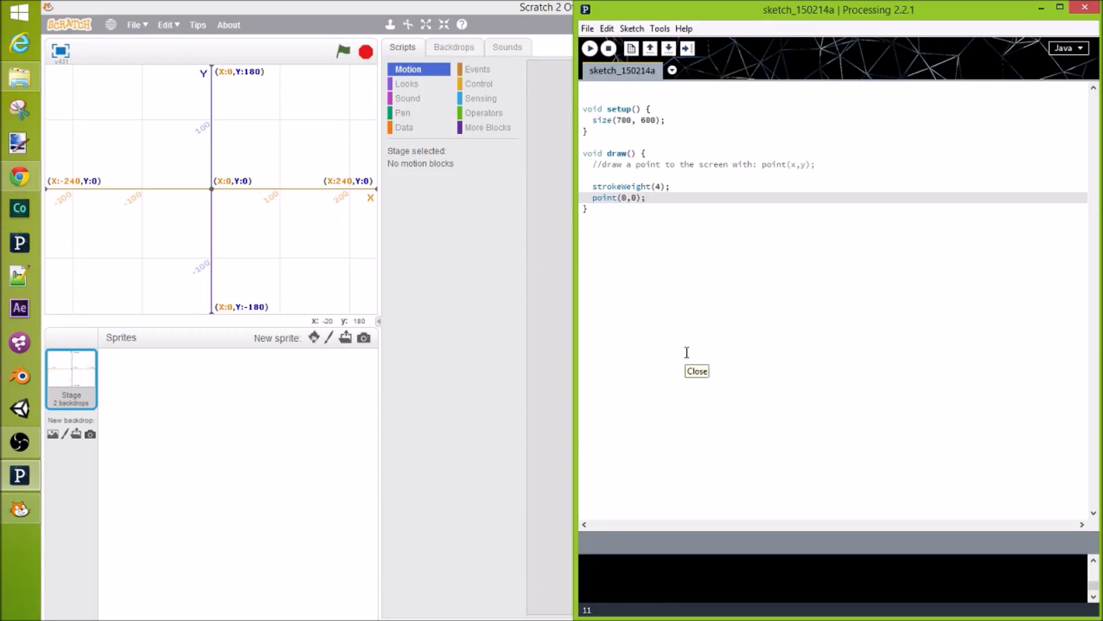
Step: Add point(100,0); after point(0,0) and run the sketch to see both dots
{"action": "key", "text": "Return"}
{"action": "type", "text": "point("}
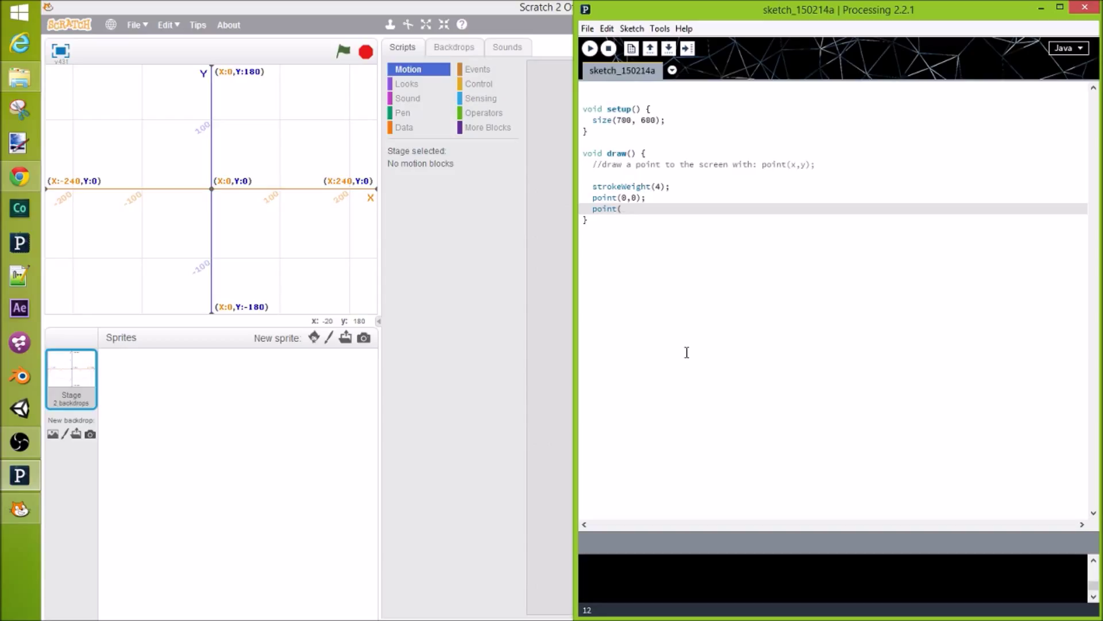
{"action": "type", "text": "100,0);"}
{"action": "left_click", "coordinate": [589, 48]}
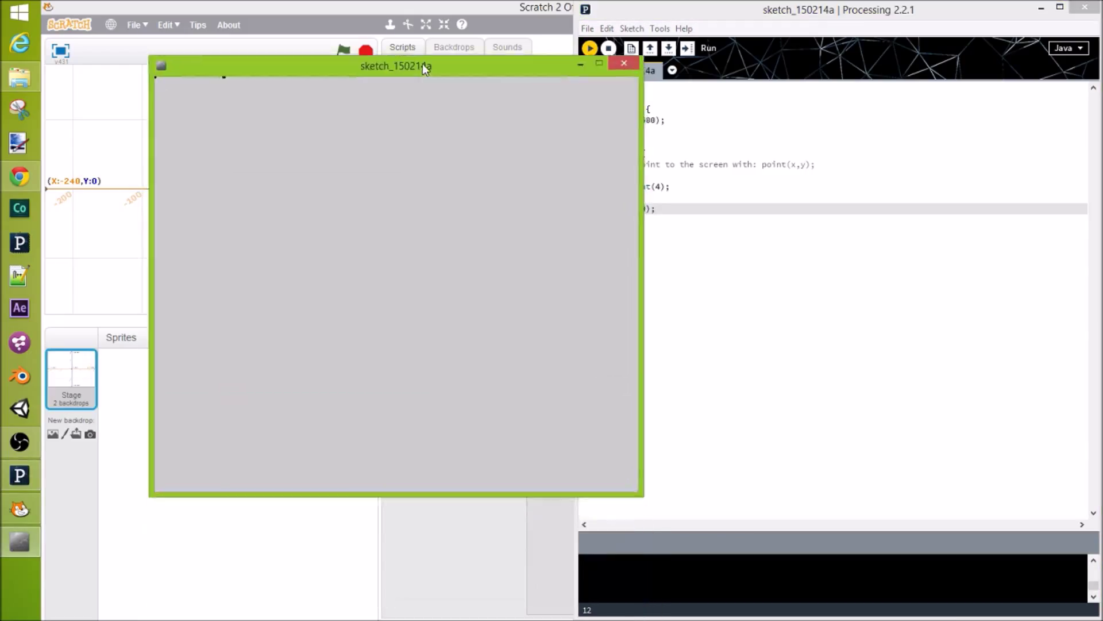
{"action": "mouse_move", "coordinate": [422, 63]}
{"action": "left_mouse_down"}
{"action": "mouse_move", "coordinate": [488, 223]}
{"action": "mouse_move", "coordinate": [483, 239]}
{"action": "left_mouse_up"}
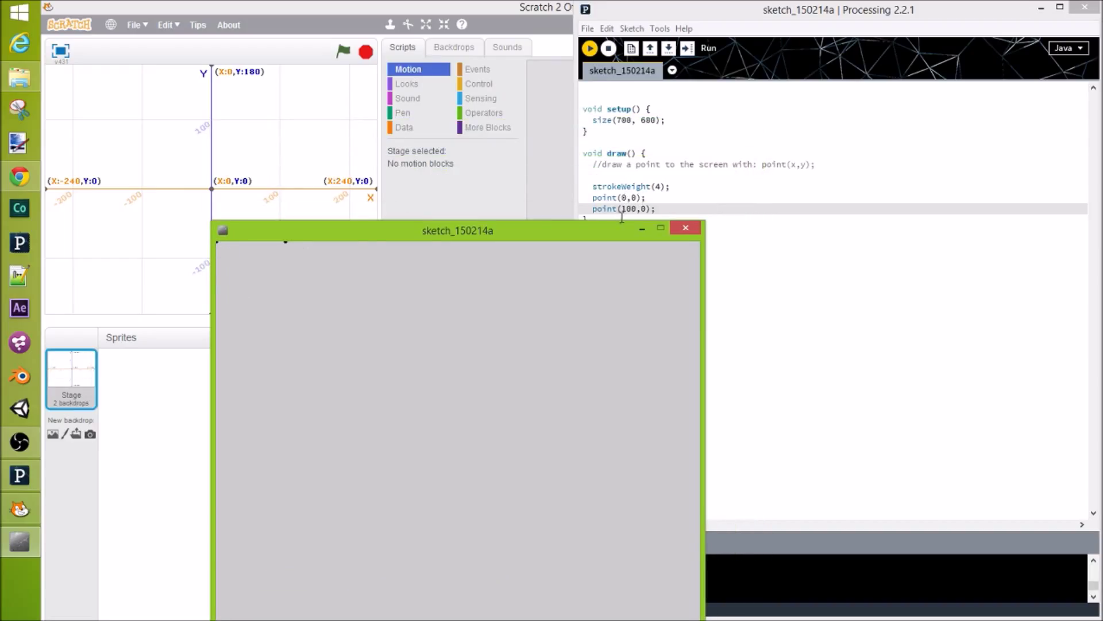
{"action": "left_click_drag", "start_coordinate": [350, 236], "coordinate": [345, 213]}
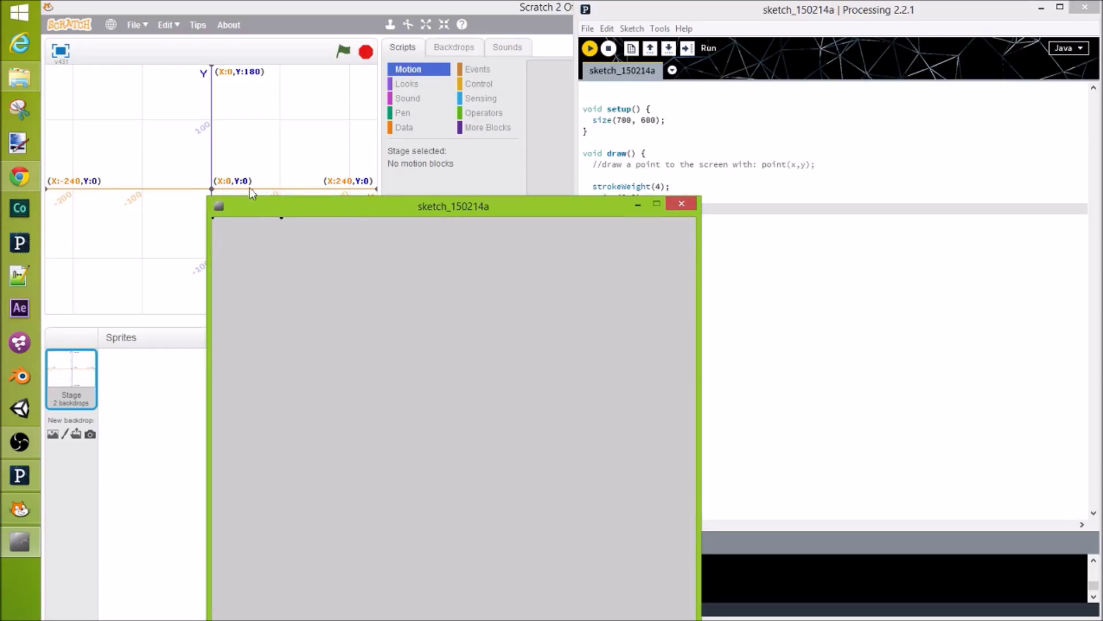
{"action": "left_click_drag", "start_coordinate": [277, 206], "coordinate": [280, 214]}
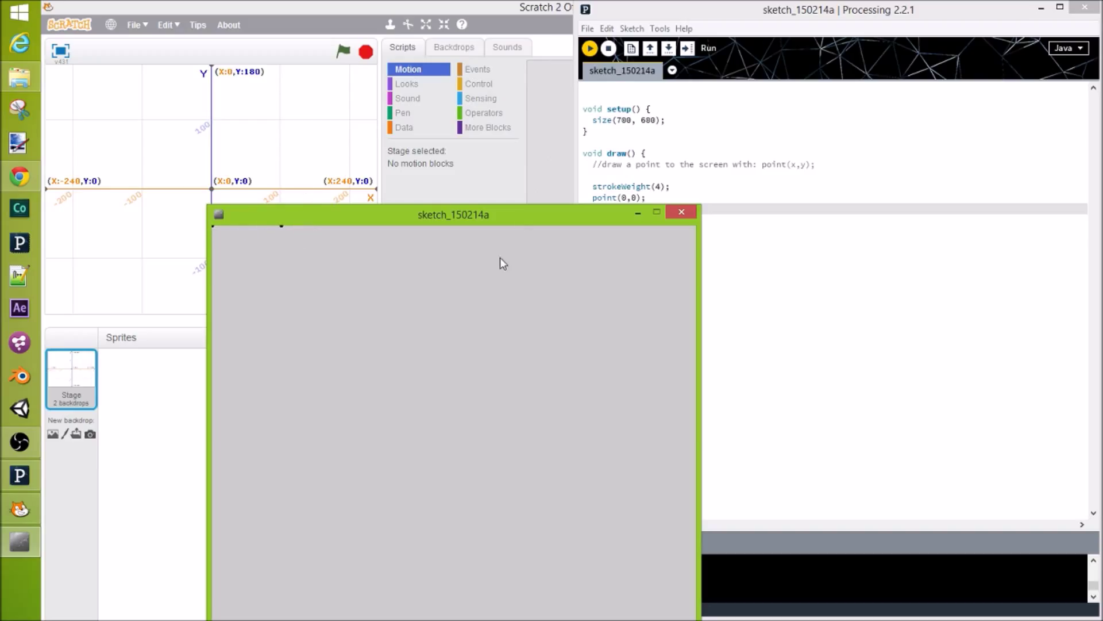
Step: Close the sketch window and open a new line below point(100,0)
{"action": "left_click_drag", "start_coordinate": [515, 211], "coordinate": [514, 214]}
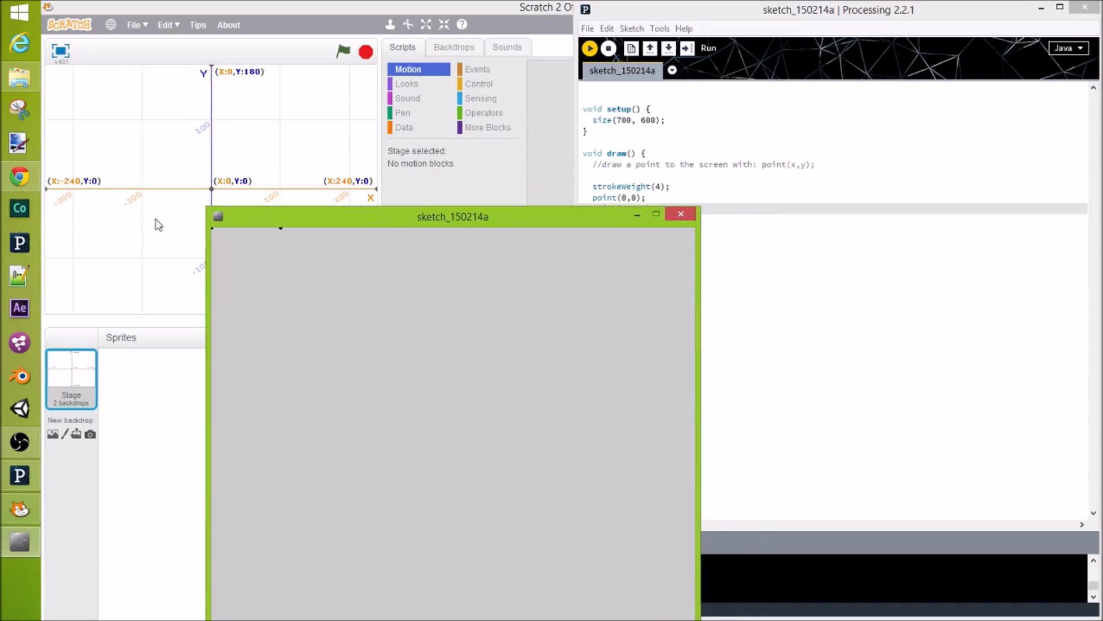
{"action": "left_click_drag", "start_coordinate": [375, 224], "coordinate": [277, 162]}
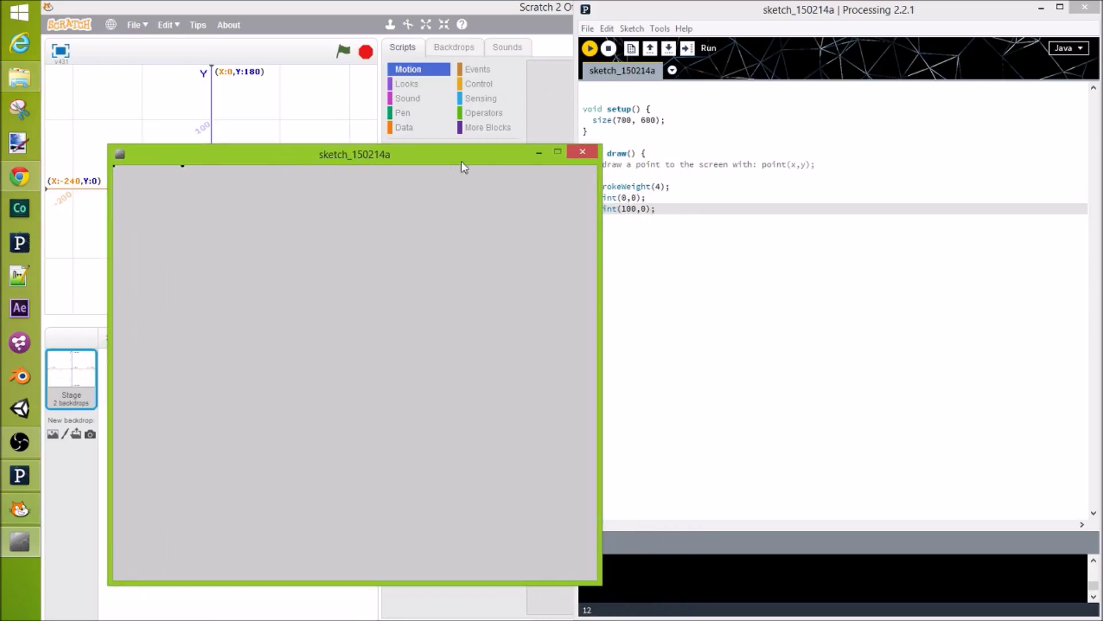
{"action": "left_click", "coordinate": [583, 152]}
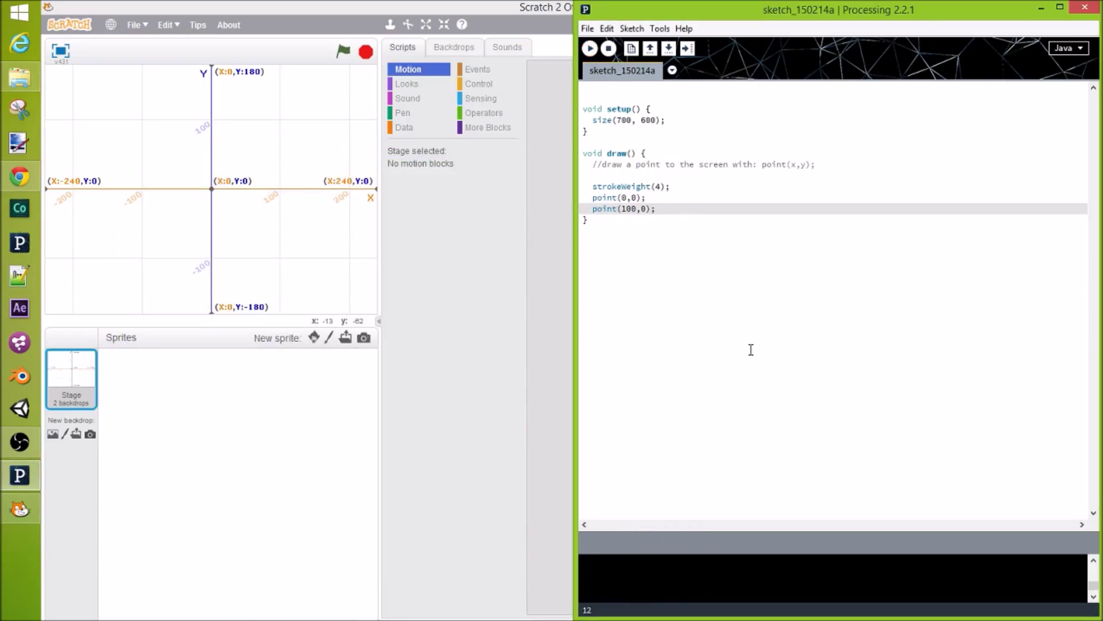
{"action": "key", "text": "Return"}
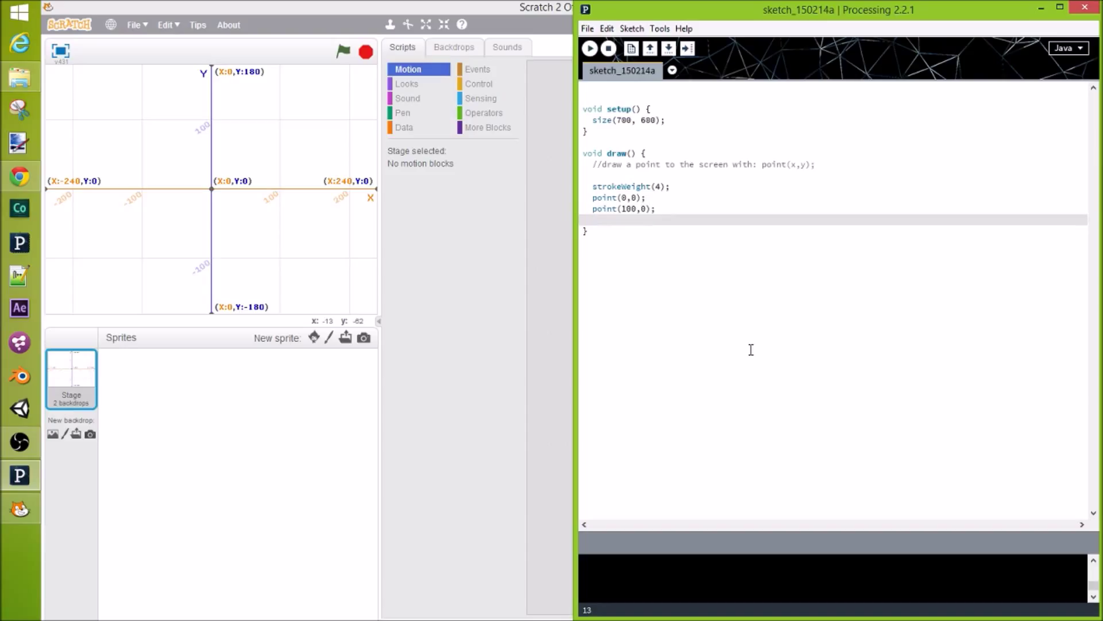
{"action": "type", "text": "point(0,"}
{"action": "type", "text": "100)"}
{"action": "type", "text": ";"}
Step: Run the sketch with point(0, 100) added and move its window around to view the three dots
{"action": "left_click", "coordinate": [589, 48]}
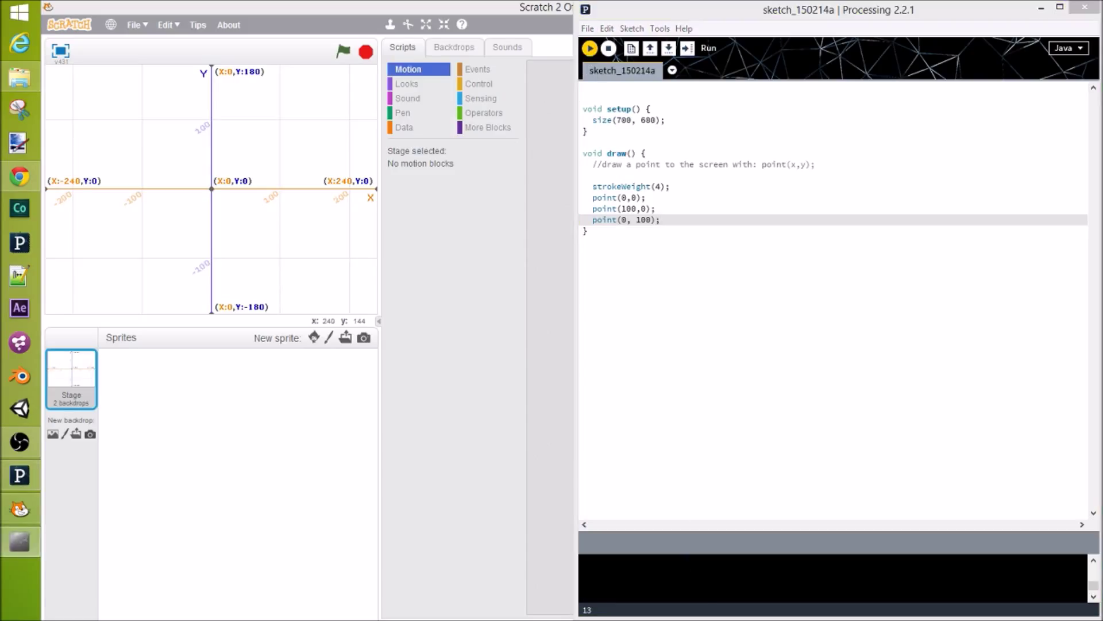
{"action": "mouse_move", "coordinate": [259, 173]}
{"action": "left_mouse_down"}
{"action": "mouse_move", "coordinate": [732, 139]}
{"action": "mouse_move", "coordinate": [720, 148]}
{"action": "left_mouse_up"}
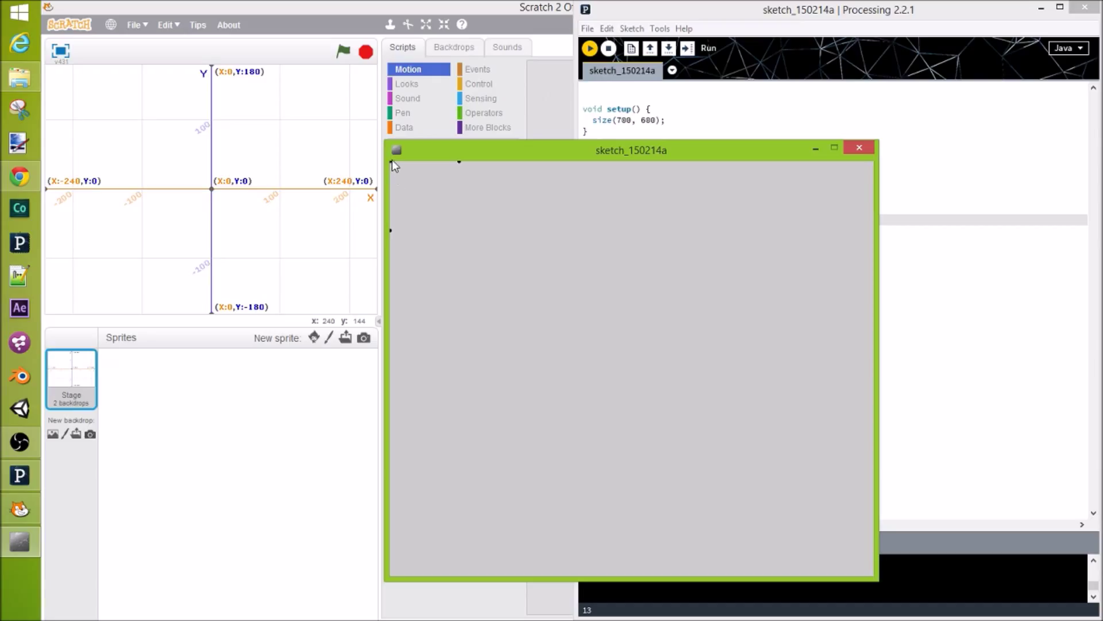
{"action": "left_click_drag", "start_coordinate": [414, 151], "coordinate": [117, 128]}
{"action": "left_click", "coordinate": [640, 219]}
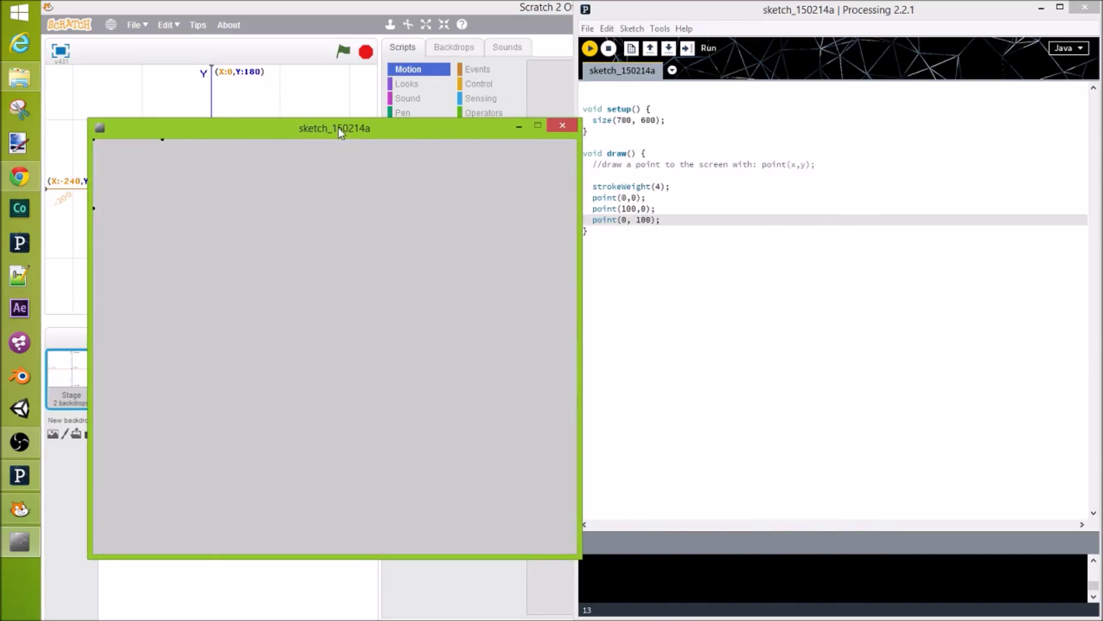
{"action": "mouse_move", "coordinate": [338, 128]}
{"action": "left_mouse_down"}
{"action": "mouse_move", "coordinate": [633, 138]}
{"action": "mouse_move", "coordinate": [606, 159]}
{"action": "left_mouse_up"}
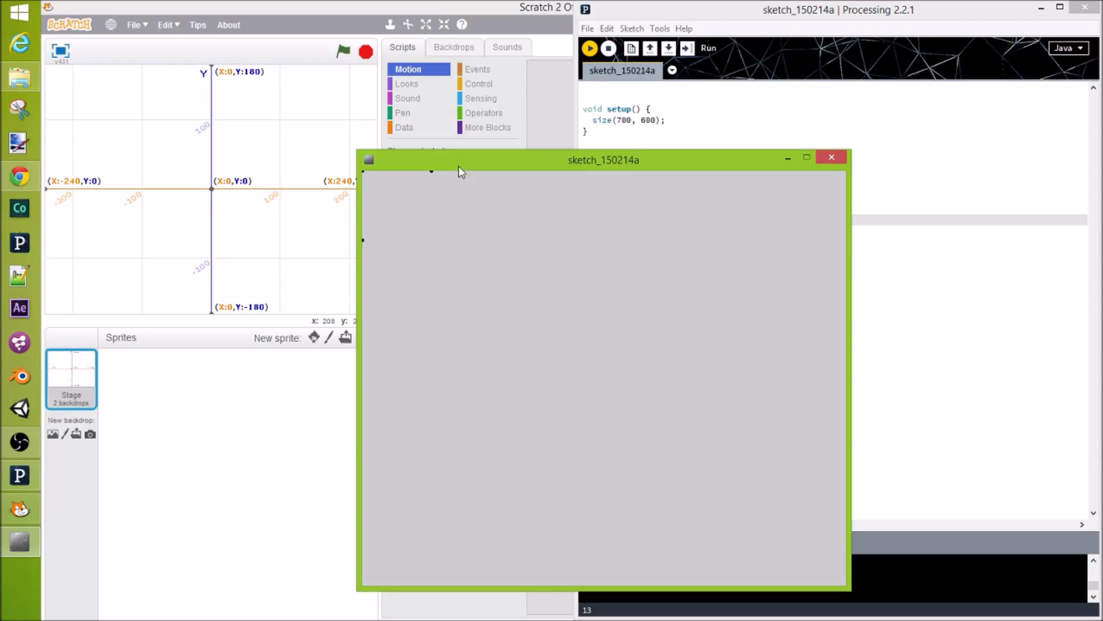
{"action": "left_click_drag", "start_coordinate": [459, 166], "coordinate": [491, 144]}
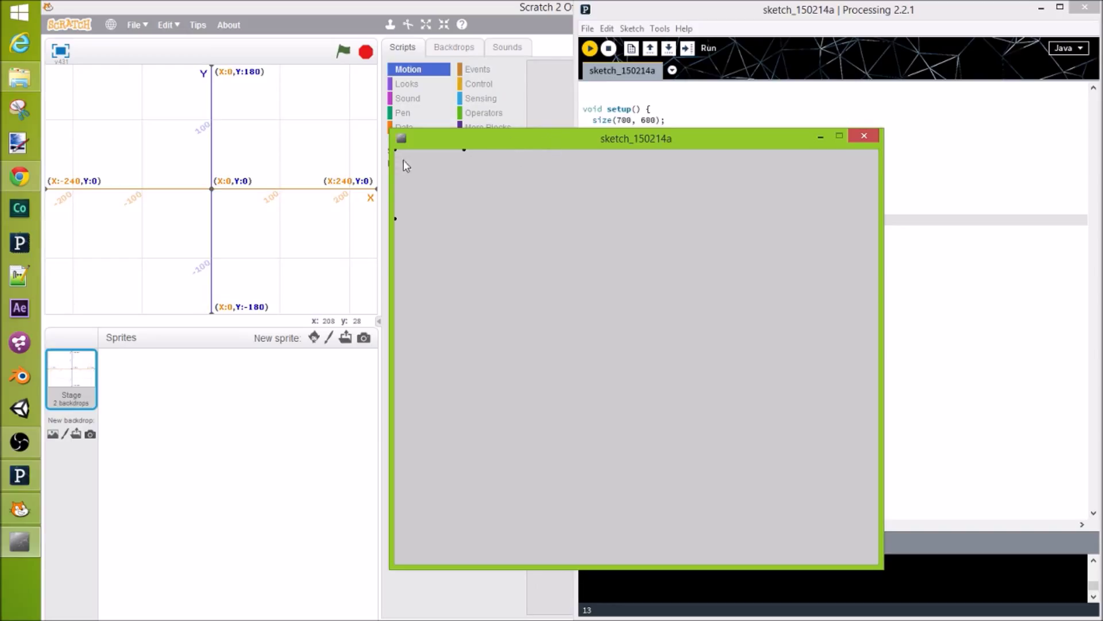
Step: Compare the dots against the code, then close the sketch window and return to the editor
{"action": "left_click_drag", "start_coordinate": [540, 141], "coordinate": [535, 273]}
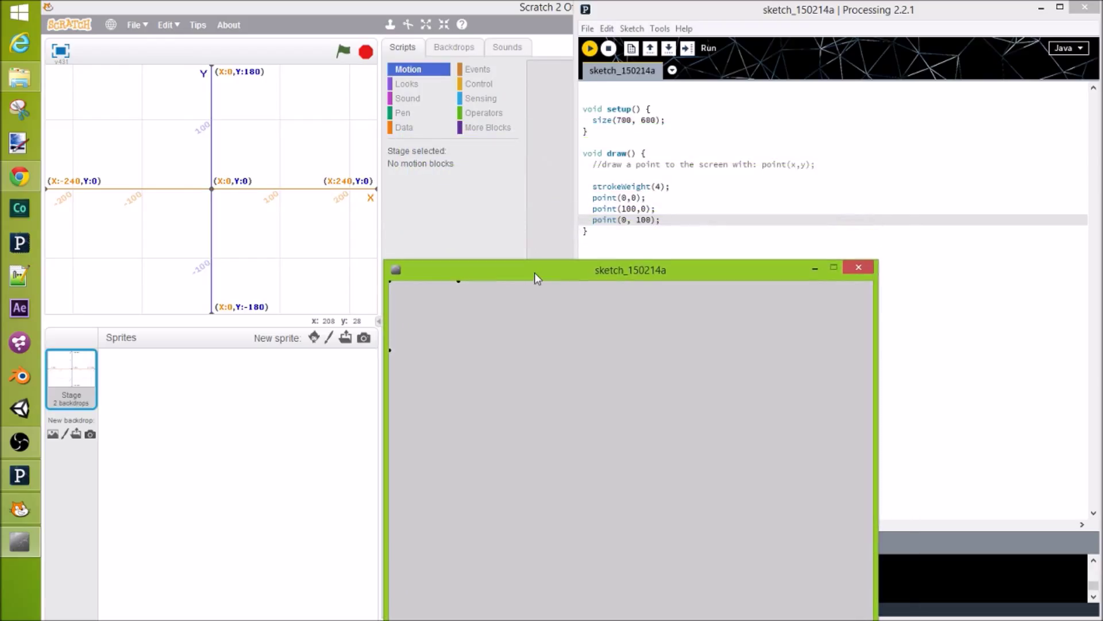
{"action": "left_click_drag", "start_coordinate": [534, 272], "coordinate": [535, 255]}
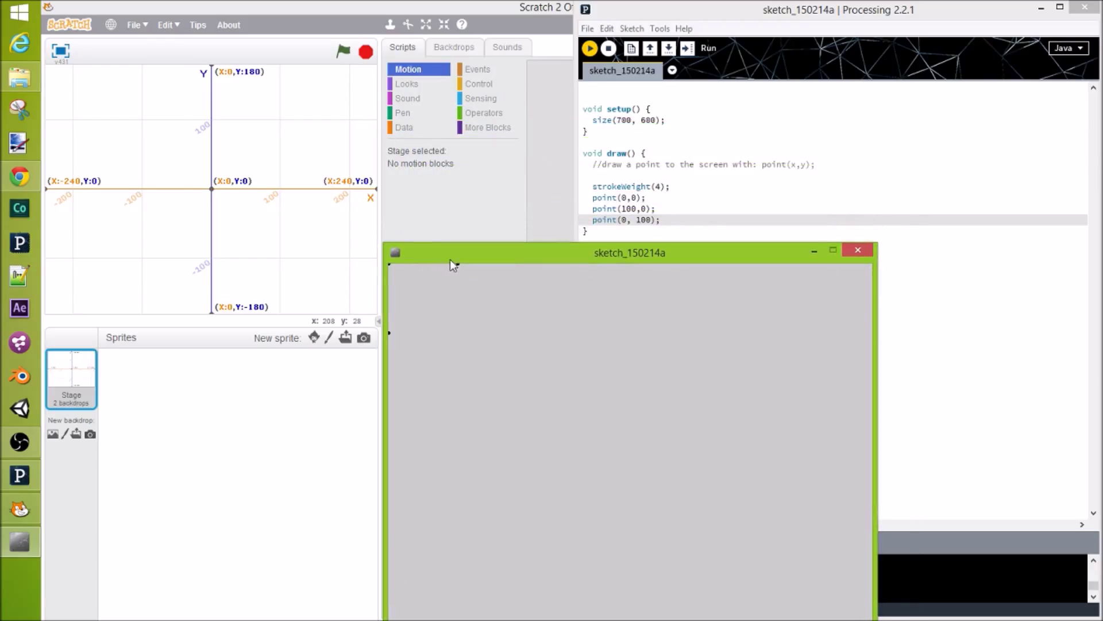
{"action": "left_click_drag", "start_coordinate": [451, 260], "coordinate": [450, 113]}
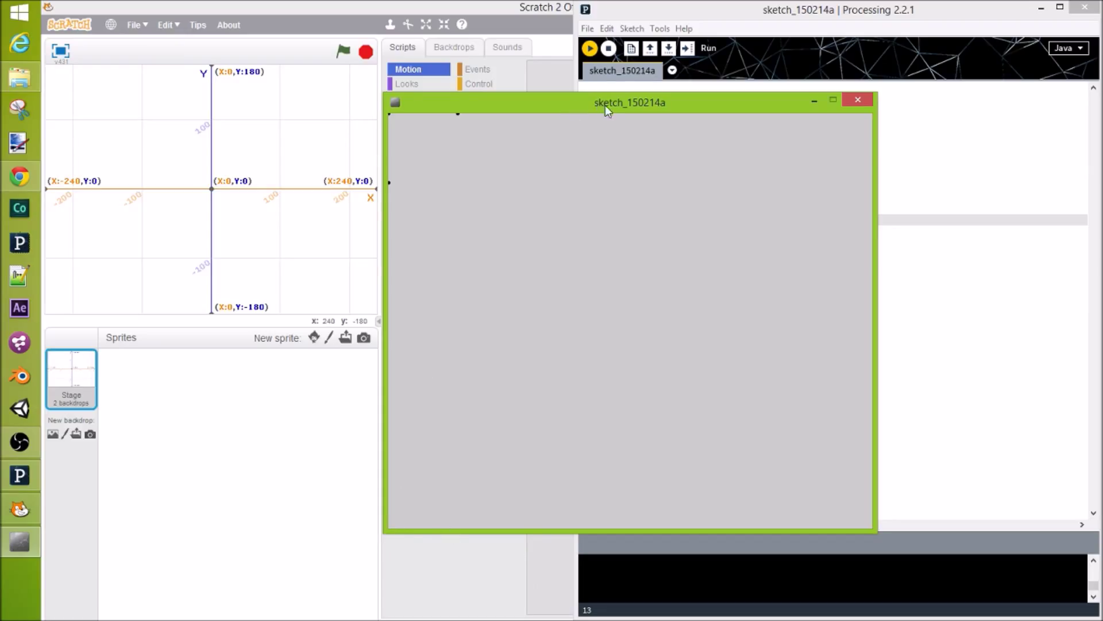
{"action": "left_click_drag", "start_coordinate": [606, 105], "coordinate": [559, 117]}
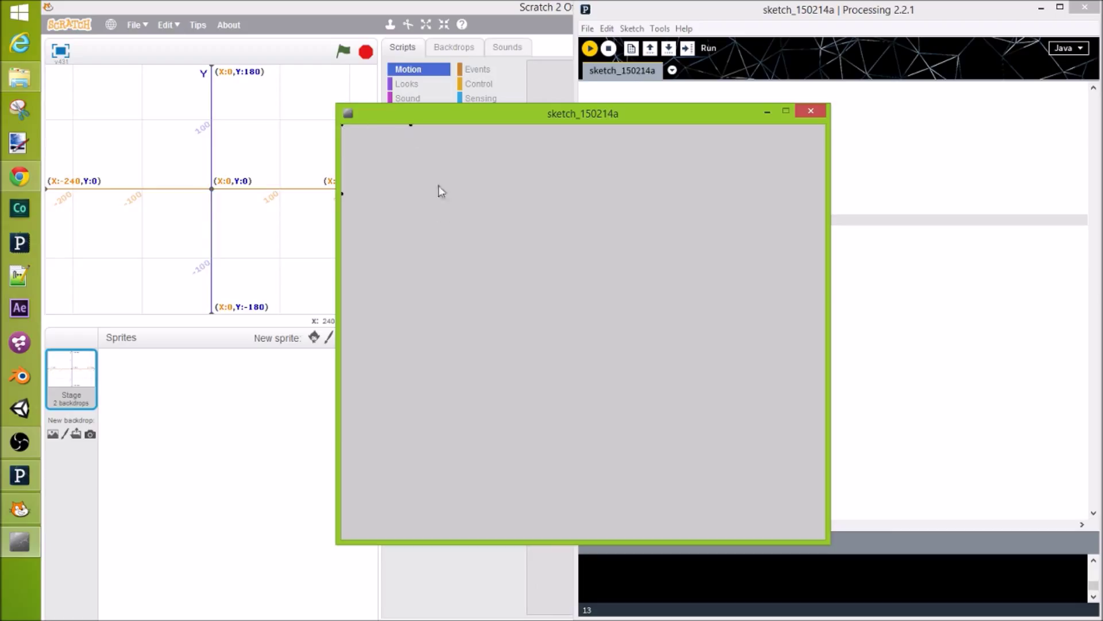
{"action": "left_click_drag", "start_coordinate": [383, 115], "coordinate": [343, 121]}
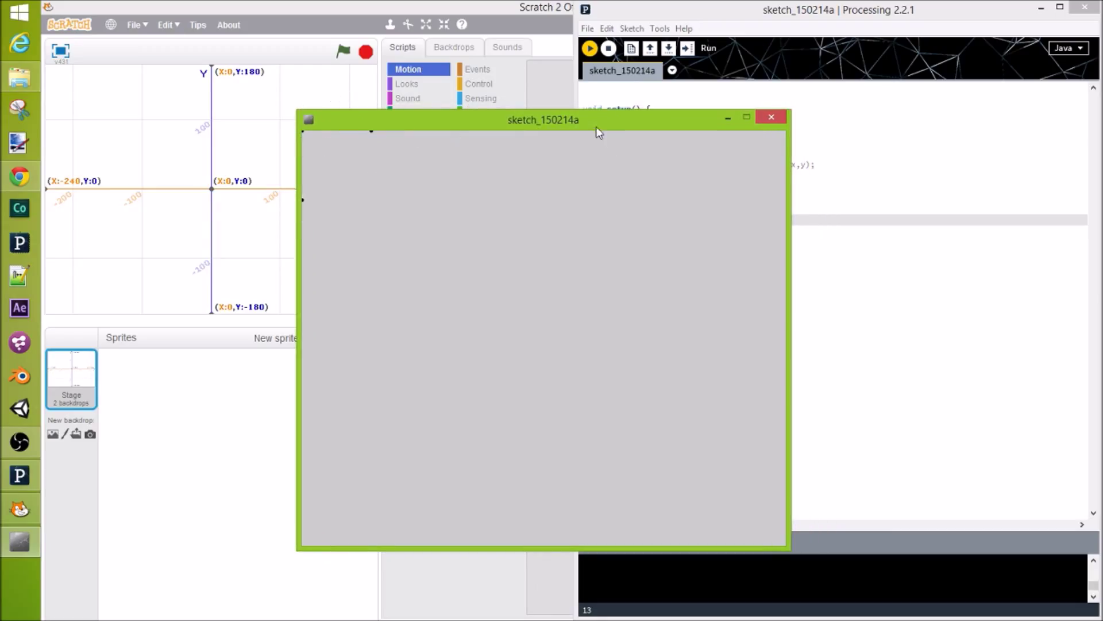
{"action": "left_click_drag", "start_coordinate": [595, 127], "coordinate": [467, 131]}
{"action": "left_click", "coordinate": [640, 121]}
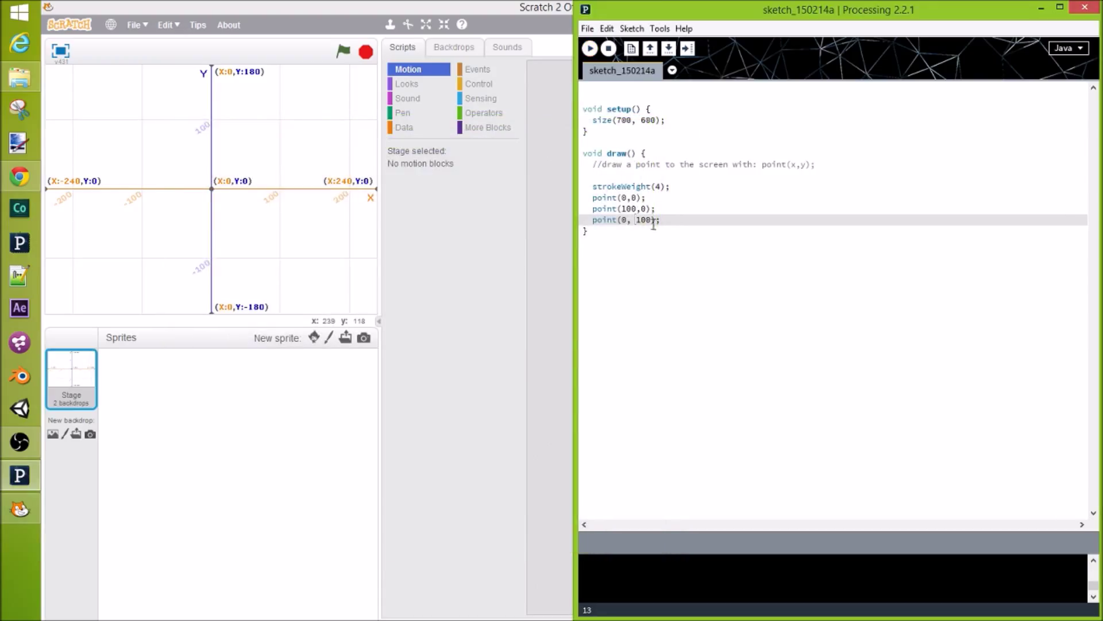
{"action": "left_click", "coordinate": [684, 228]}
{"action": "type", "text": "point(1"}
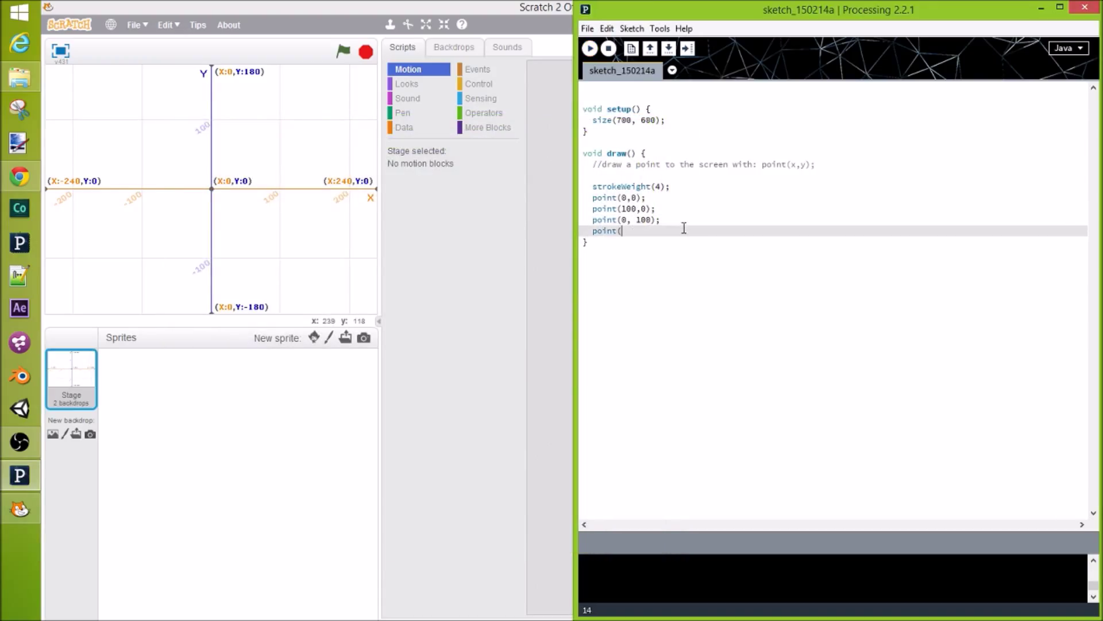
{"action": "type", "text": "00, 10"}
{"action": "type", "text": "0);"}
Step: Run the sketch with point(100, 100) added, showing four dots forming a square
{"action": "left_click", "coordinate": [590, 48]}
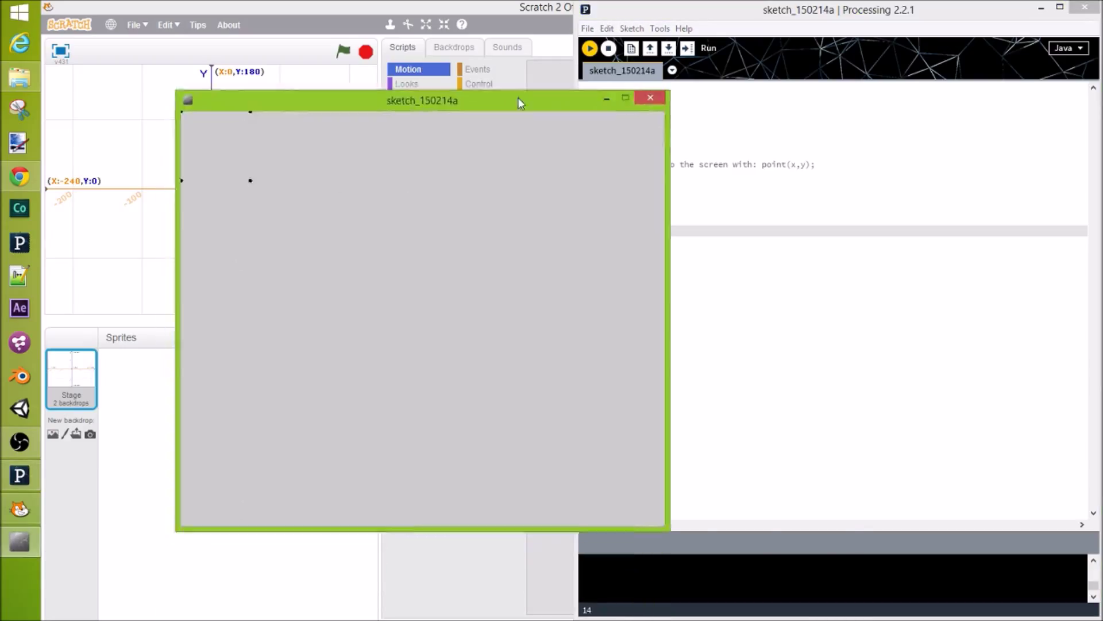
{"action": "left_click_drag", "start_coordinate": [518, 98], "coordinate": [715, 195]}
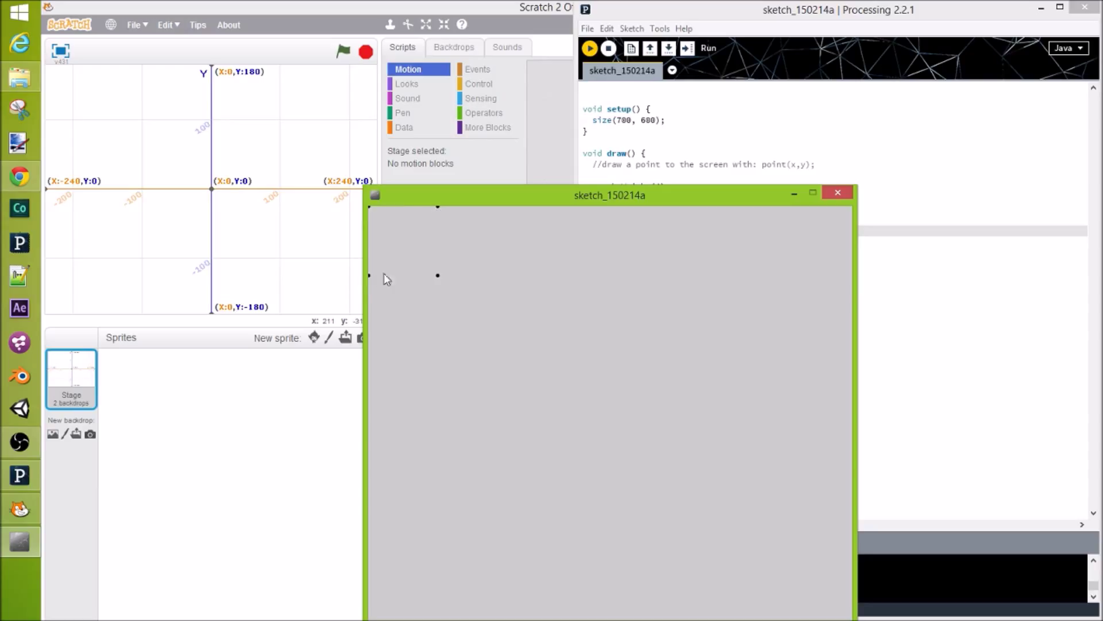
{"action": "left_click_drag", "start_coordinate": [508, 193], "coordinate": [348, 87]}
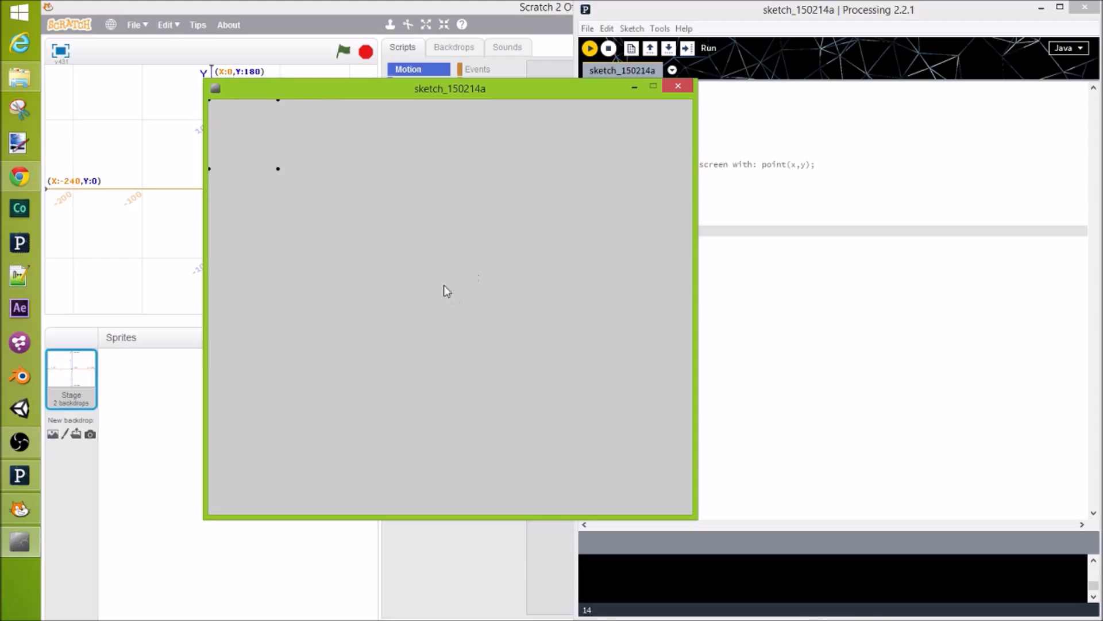
Step: Point out the 700 width and 600 height values in size() against the window, then close it
{"action": "left_click_drag", "start_coordinate": [424, 90], "coordinate": [605, 119]}
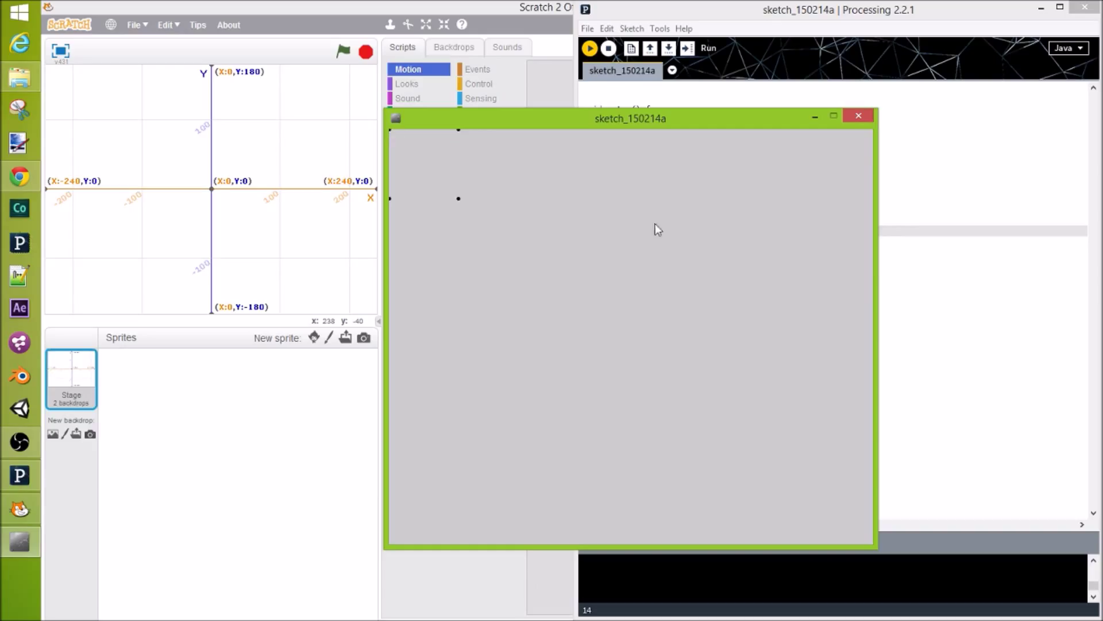
{"action": "left_click_drag", "start_coordinate": [652, 119], "coordinate": [402, 109]}
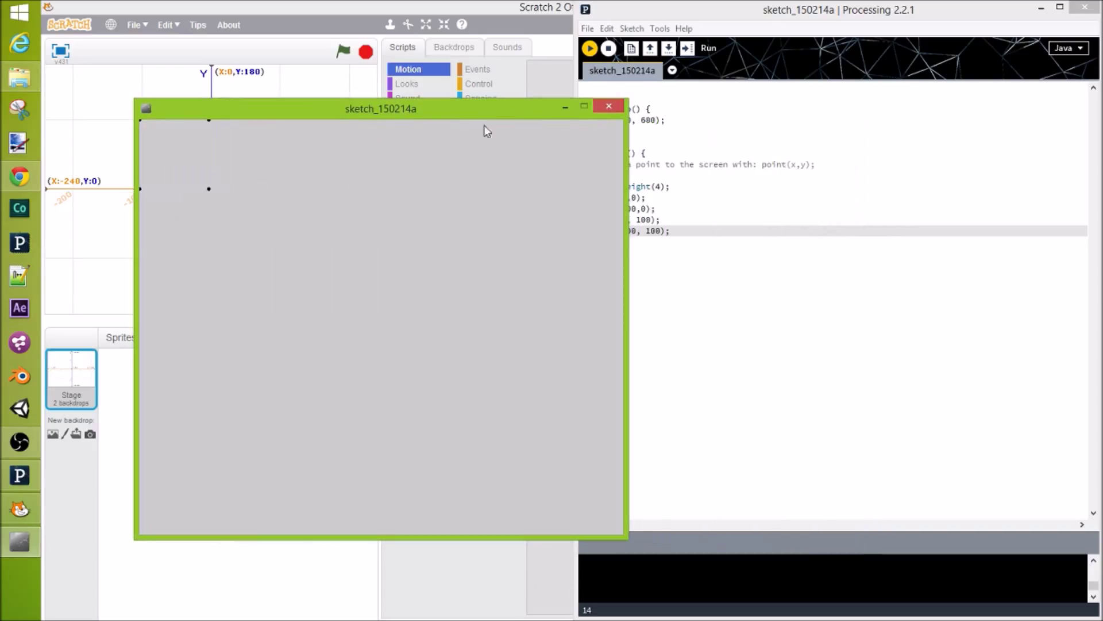
{"action": "left_click_drag", "start_coordinate": [517, 108], "coordinate": [447, 109]}
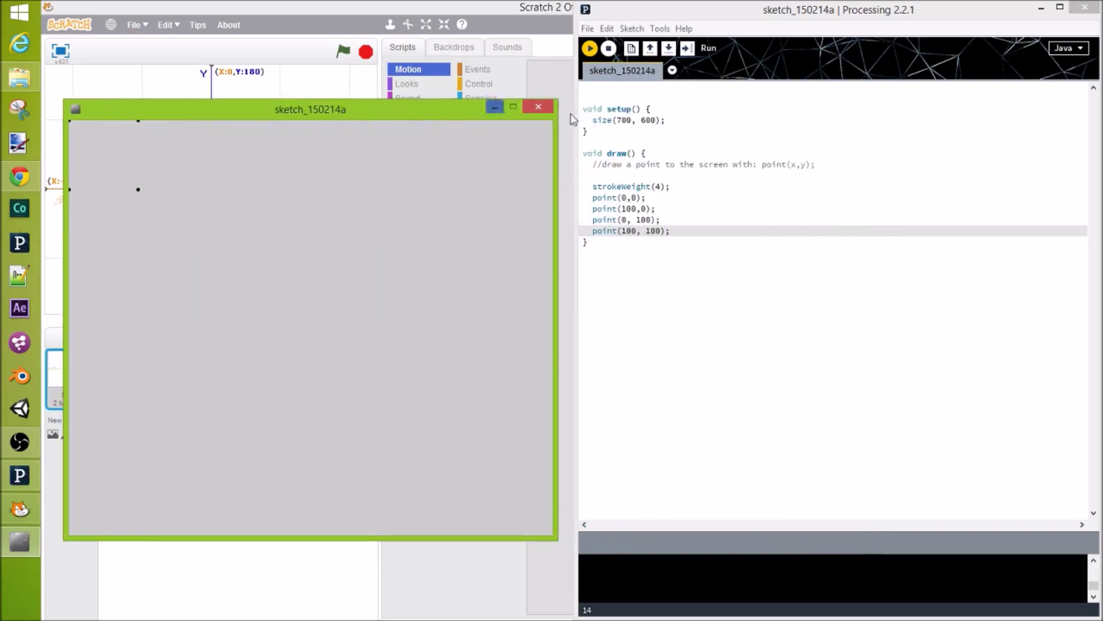
{"action": "left_click_drag", "start_coordinate": [617, 122], "coordinate": [633, 120]}
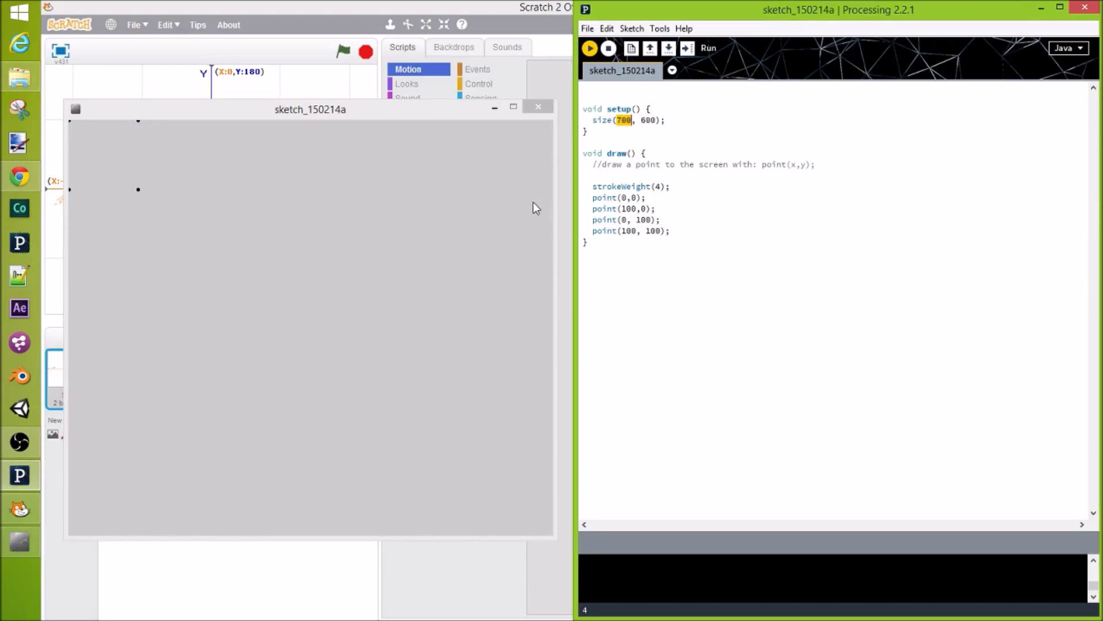
{"action": "left_click", "coordinate": [550, 200]}
{"action": "double_click", "coordinate": [649, 120]}
{"action": "left_click", "coordinate": [538, 107]}
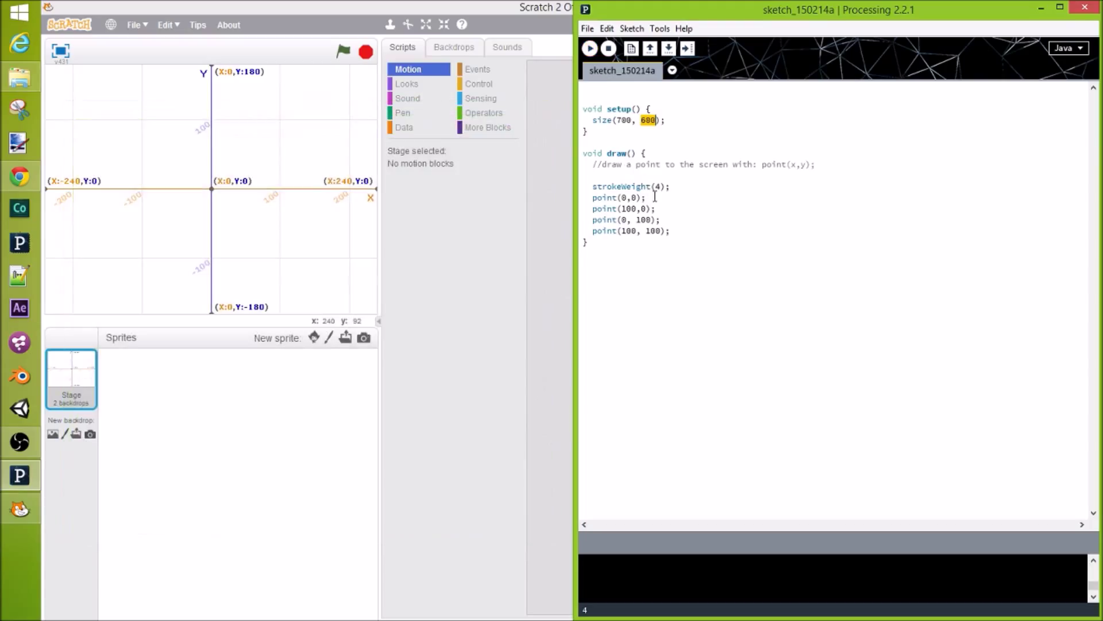
Step: Add point(350, 300) below the corner points with a '//draw a point at the center' comment, then run
{"action": "left_click", "coordinate": [674, 232]}
{"action": "key", "text": "Return"}
{"action": "key", "text": "Return"}
{"action": "type", "text": "point"}
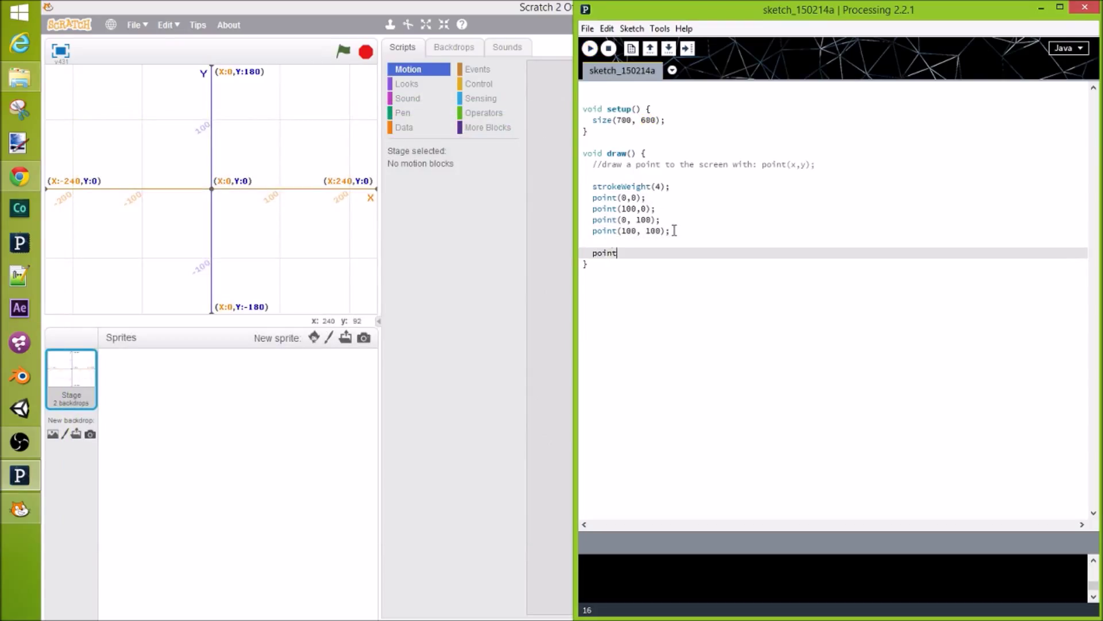
{"action": "type", "text": "("}
{"action": "type", "text": "350,"}
{"action": "type", "text": " 300);"}
{"action": "key", "text": "Down"}
{"action": "key", "text": "Up"}
{"action": "key", "text": "Up"}
{"action": "key", "text": "Return"}
{"action": "type", "text": "//draw a po"}
{"action": "type", "text": "int at the "}
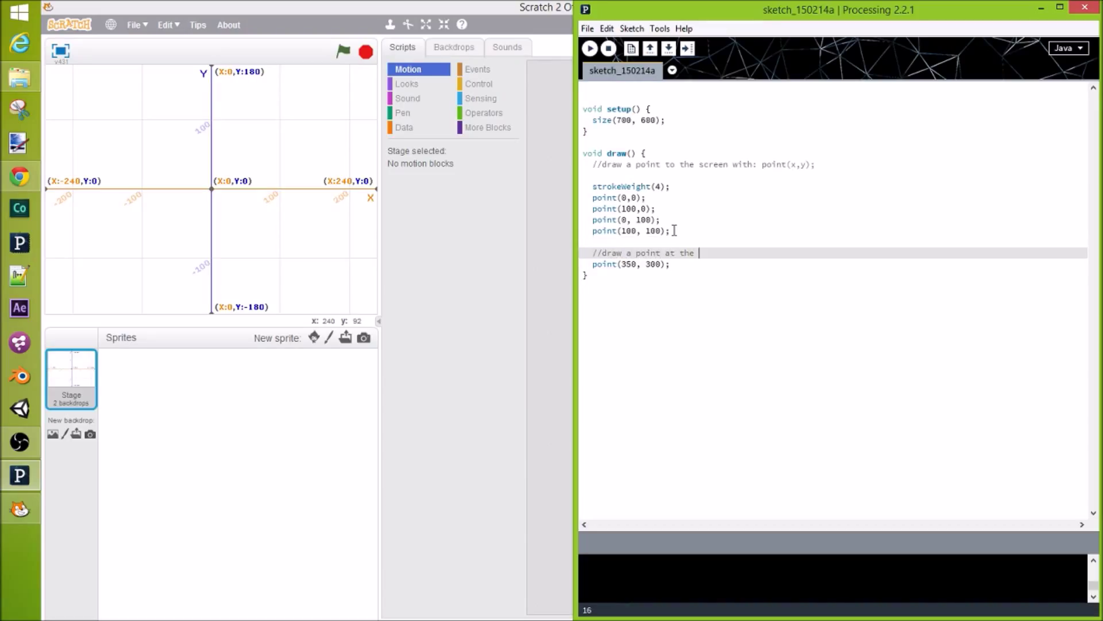
{"action": "type", "text": "center"}
{"action": "left_click", "coordinate": [591, 49]}
{"action": "mouse_move", "coordinate": [426, 216]}
{"action": "left_mouse_down"}
{"action": "mouse_move", "coordinate": [394, 45]}
{"action": "mouse_move", "coordinate": [380, 39]}
{"action": "left_mouse_up"}
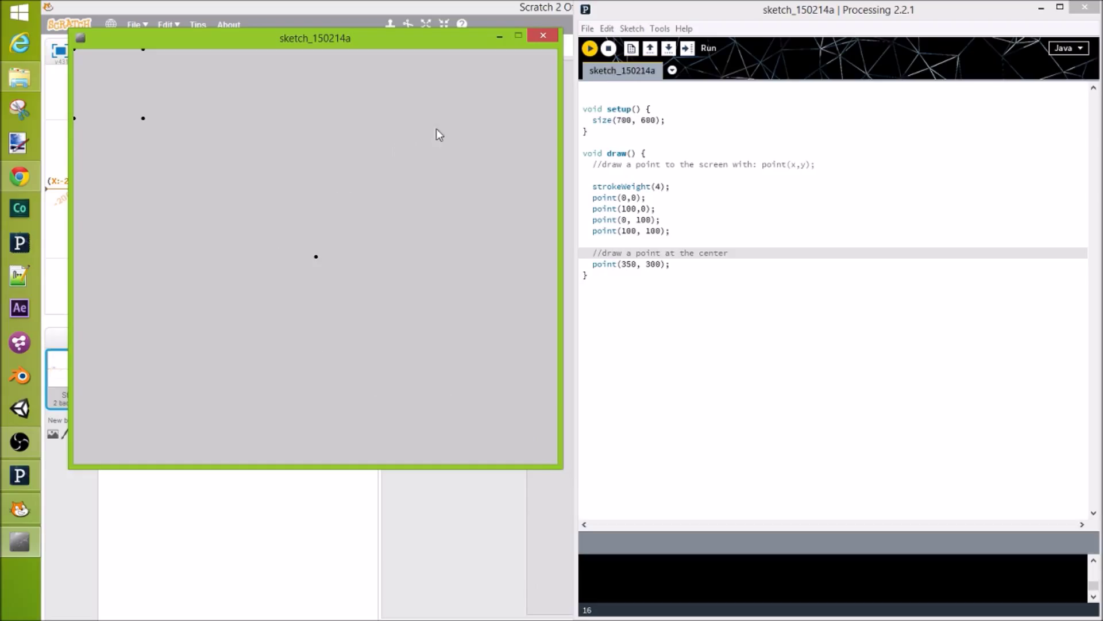
{"action": "left_click", "coordinate": [542, 36]}
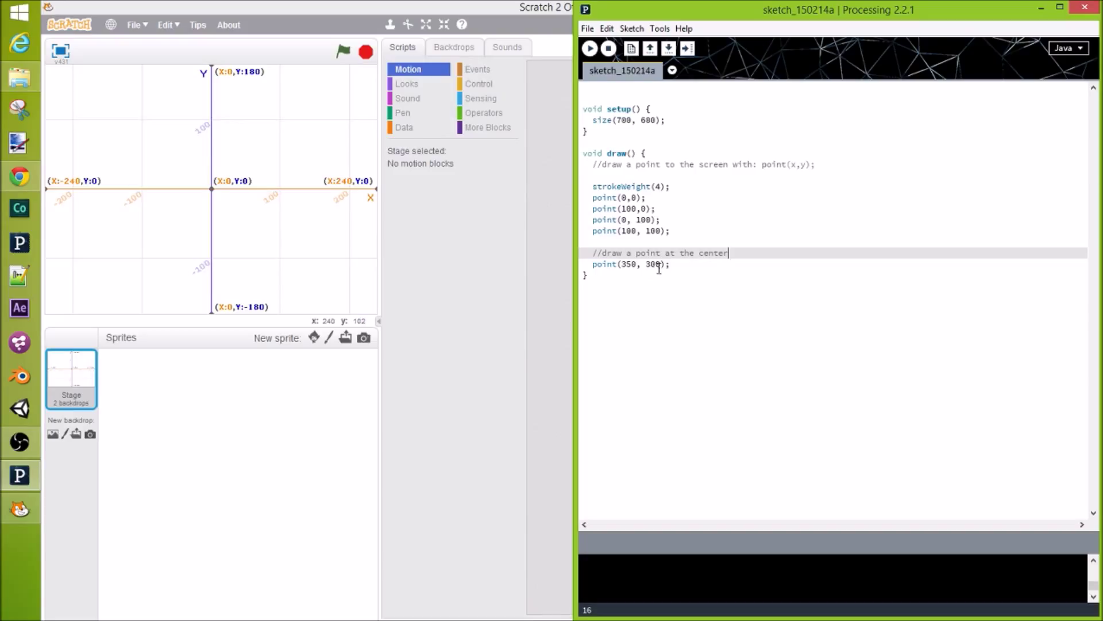
Step: Comment out point(350, 300) and write point(width/2, height/2) on the line below
{"action": "left_click", "coordinate": [593, 265]}
{"action": "type", "text": "//"}
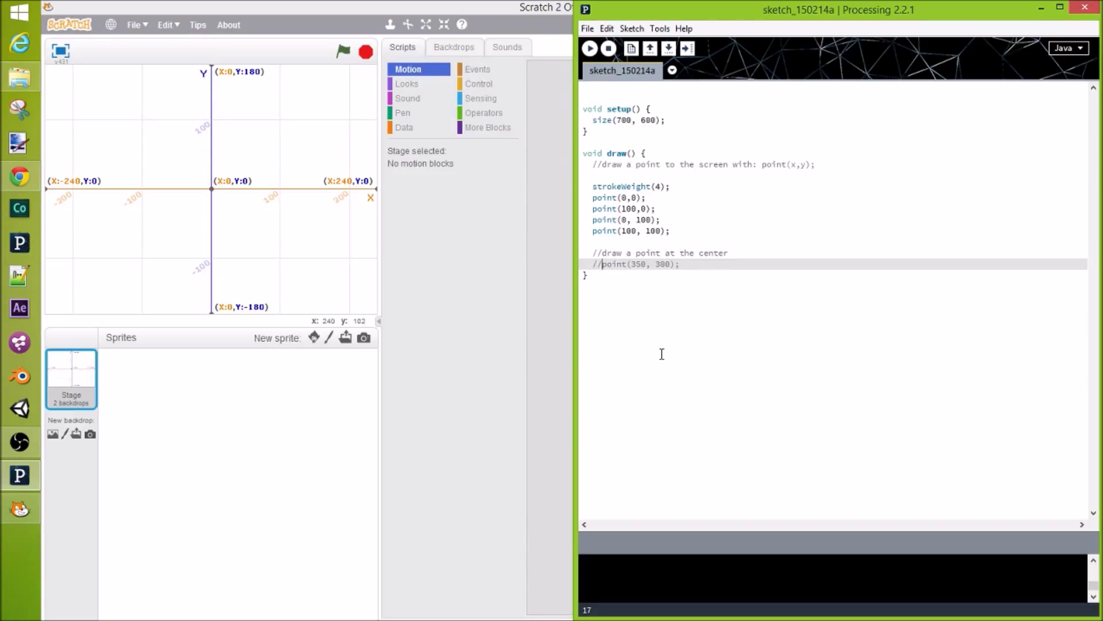
{"action": "key", "text": "End"}
{"action": "key", "text": "Return"}
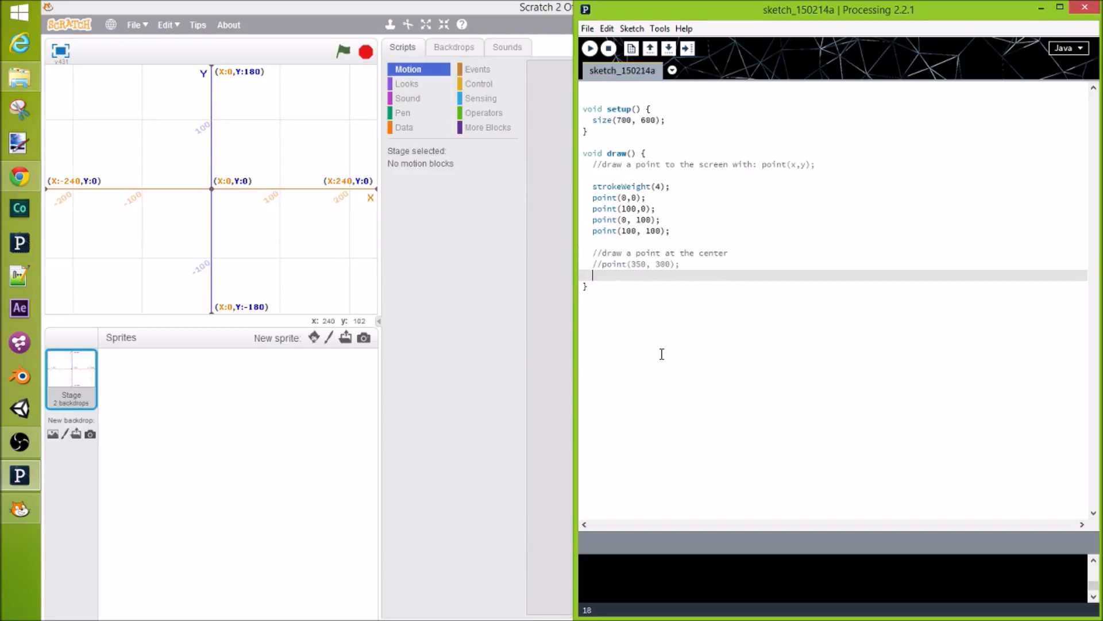
{"action": "type", "text": "point("}
{"action": "type", "text": ");"}
{"action": "key", "text": "Left"}
{"action": "key", "text": "Left"}
{"action": "type", "text": "Wi"}
{"action": "type", "text": "dt"}
{"action": "key", "text": "BackSpace"}
{"action": "key", "text": "BackSpace"}
{"action": "key", "text": "BackSpace"}
{"action": "key", "text": "BackSpace"}
{"action": "type", "text": "w"}
{"action": "type", "text": "idth"}
Step: Compare width/2 and height/2 against the 700 by 600 size values, then run the sketch
{"action": "double_click", "coordinate": [622, 120]}
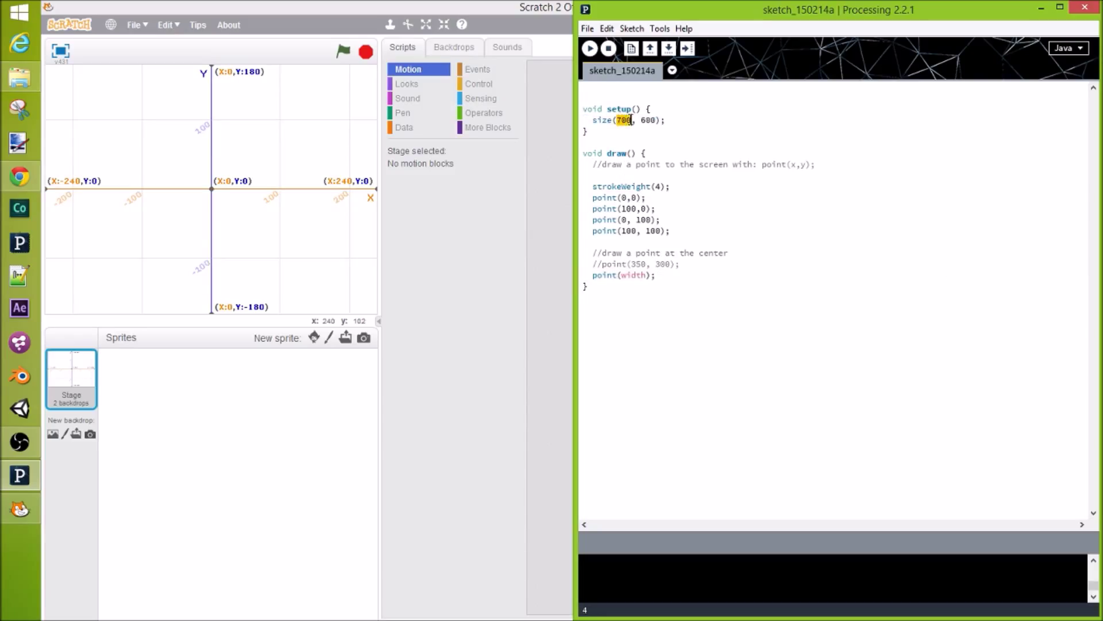
{"action": "left_click_drag", "start_coordinate": [620, 276], "coordinate": [649, 276]}
{"action": "left_click", "coordinate": [649, 276]}
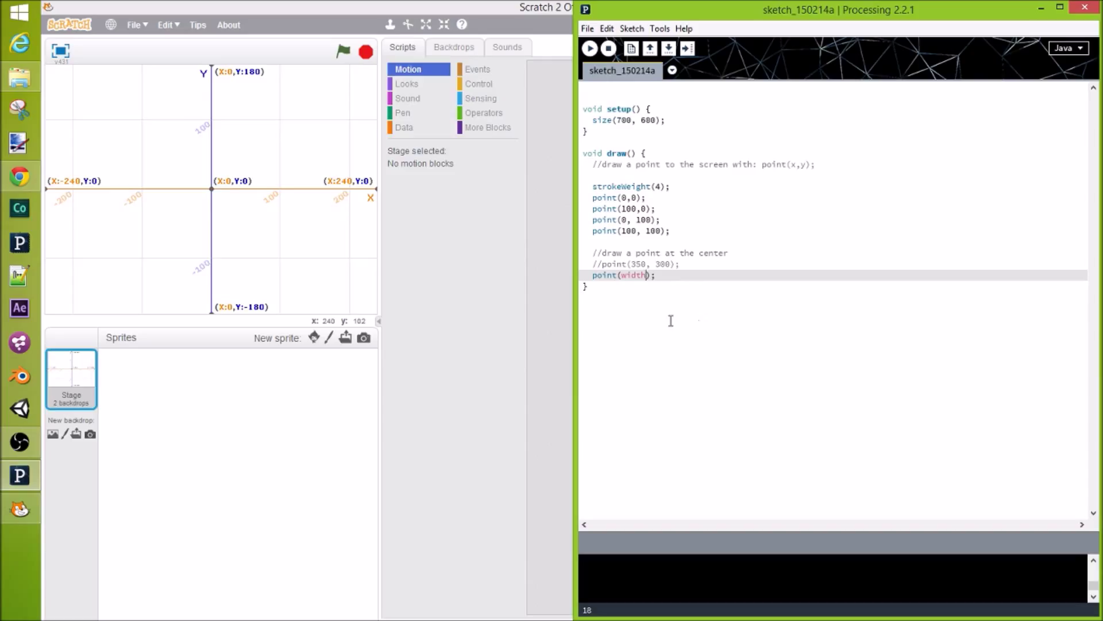
{"action": "type", "text": "/2"}
{"action": "type", "text": ", height"}
{"action": "type", "text": "/"}
{"action": "type", "text": "2"}
{"action": "left_click_drag", "start_coordinate": [602, 265], "coordinate": [680, 264]}
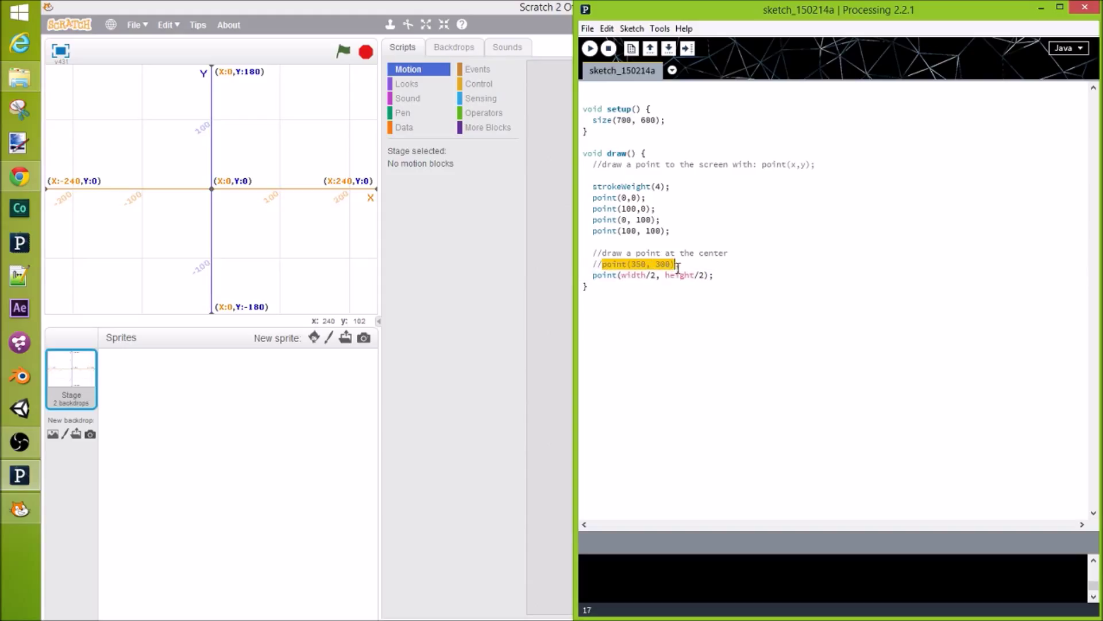
{"action": "double_click", "coordinate": [622, 120]}
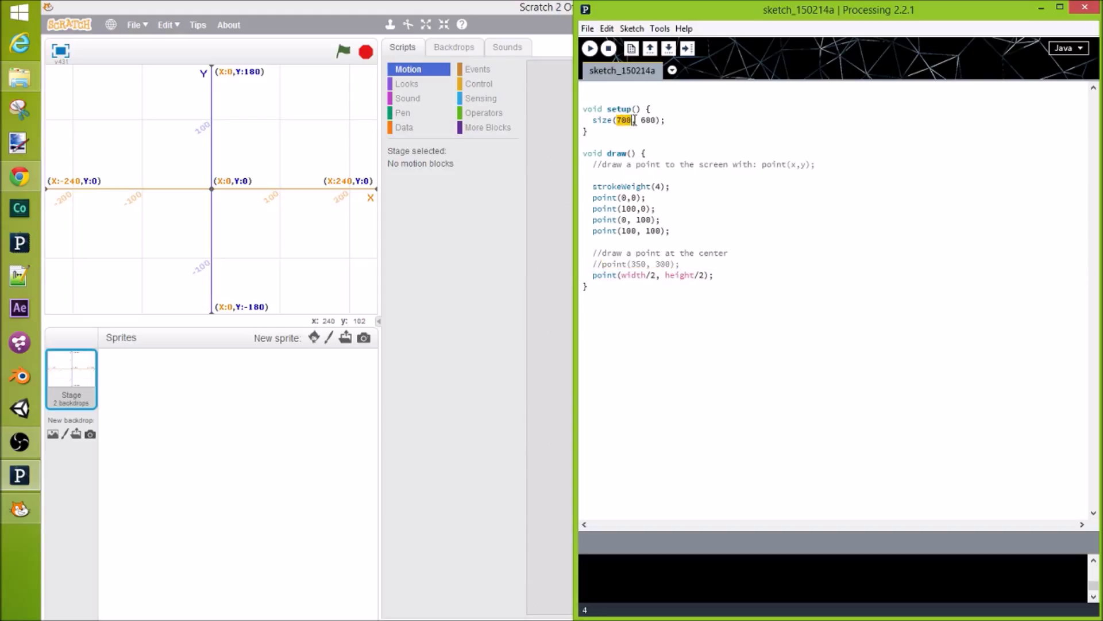
{"action": "double_click", "coordinate": [647, 120]}
{"action": "left_click_drag", "start_coordinate": [634, 264], "coordinate": [706, 276]}
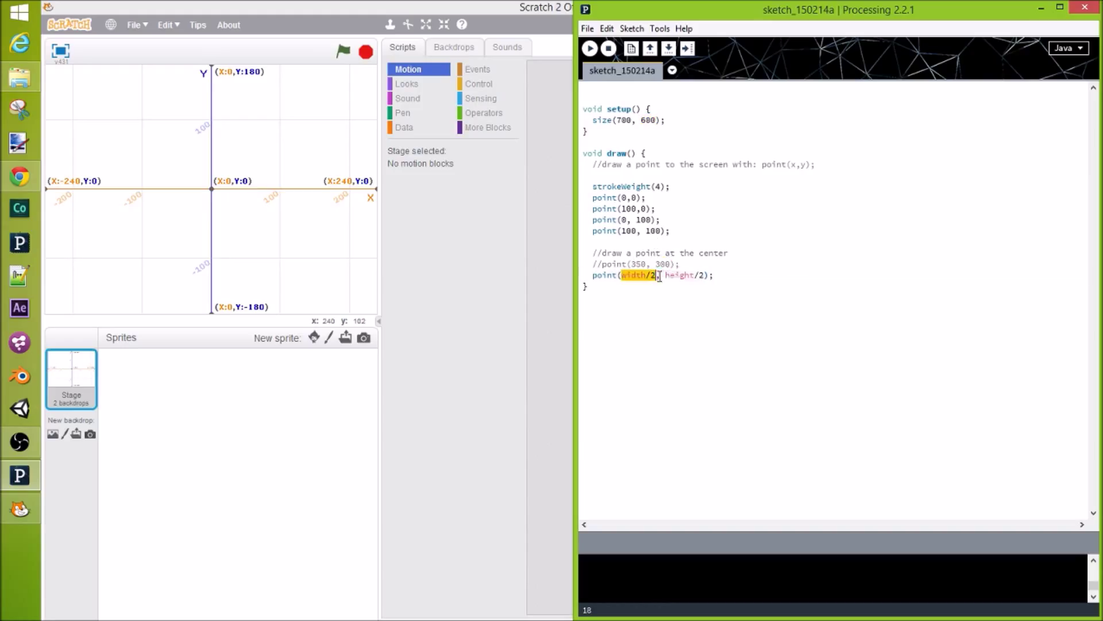
{"action": "left_click", "coordinate": [708, 276]}
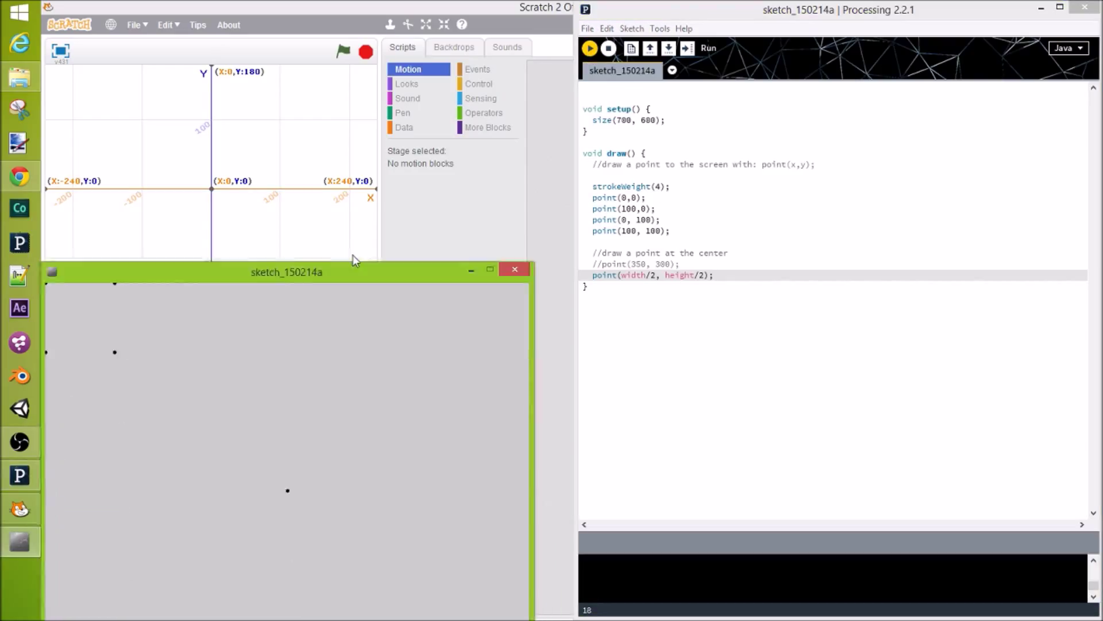
{"action": "left_click_drag", "start_coordinate": [371, 274], "coordinate": [370, 69]}
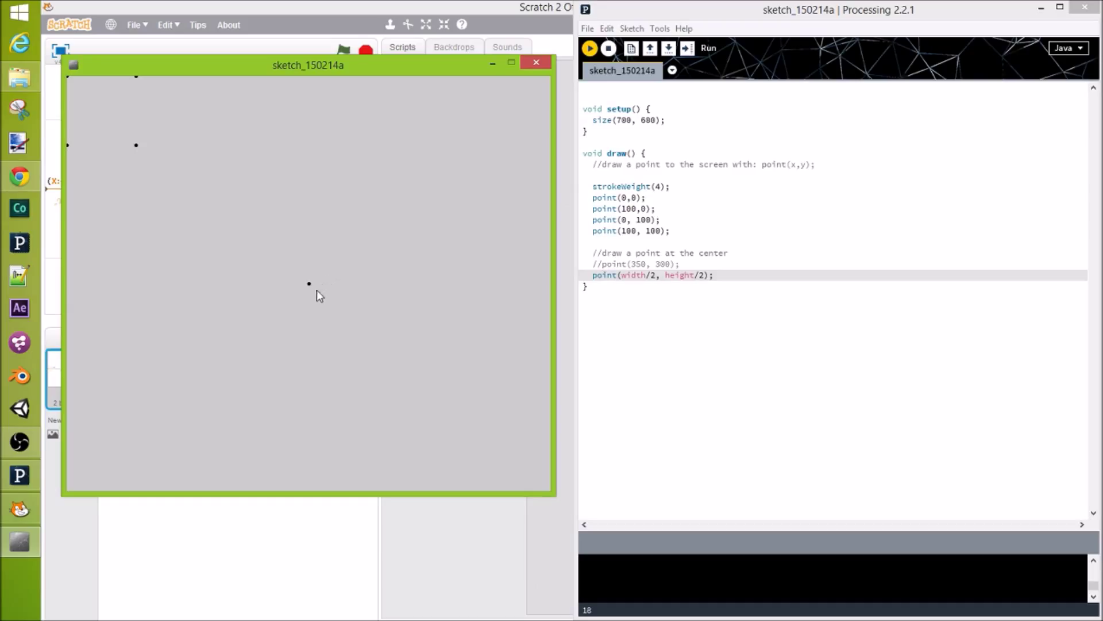
{"action": "left_click", "coordinate": [536, 65]}
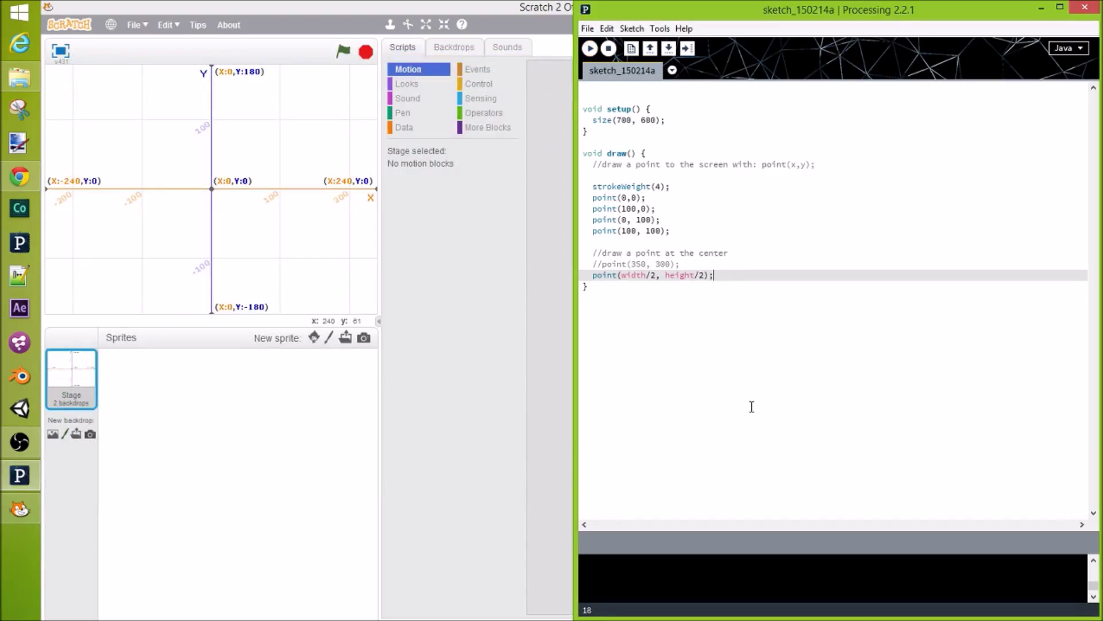
Step: Add a '//draw based on an edge' comment after the center point, leaving an empty line, and run
{"action": "key", "text": "Return"}
{"action": "key", "text": "Return"}
{"action": "type", "text": "//draw b"}
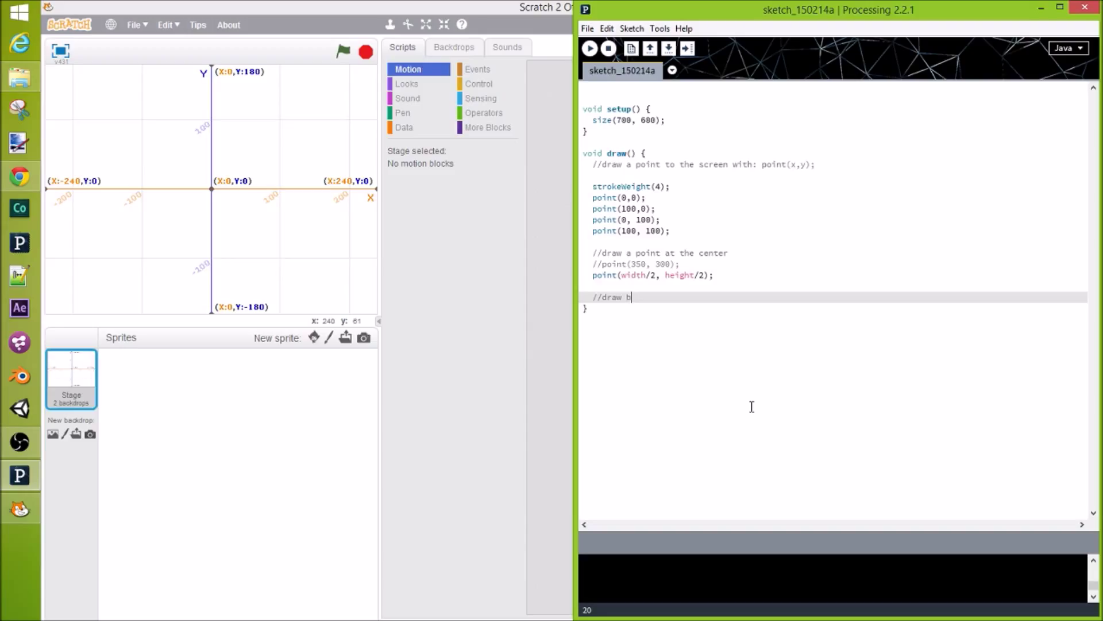
{"action": "type", "text": "ased on an "}
{"action": "type", "text": "edge"}
{"action": "key", "text": "Return"}
{"action": "type", "text": "//"}
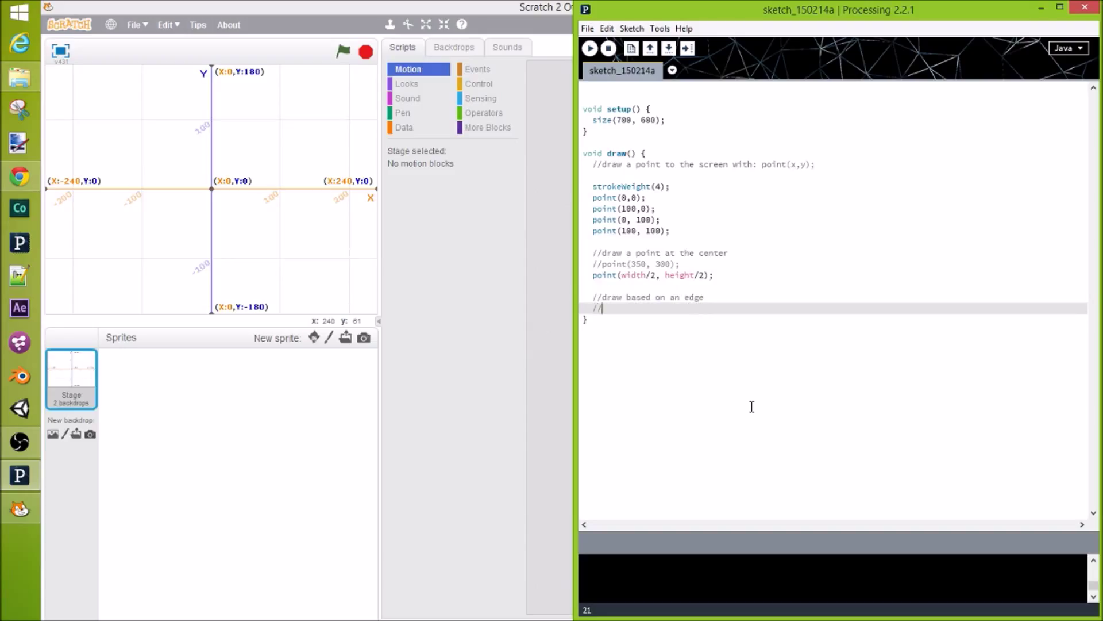
{"action": "key", "text": "BackSpace"}
{"action": "key", "text": "BackSpace"}
{"action": "type", "text": "point"}
{"action": "key", "text": "BackSpace"}
{"action": "key", "text": "BackSpace"}
{"action": "key", "text": "BackSpace"}
{"action": "left_click", "coordinate": [590, 48]}
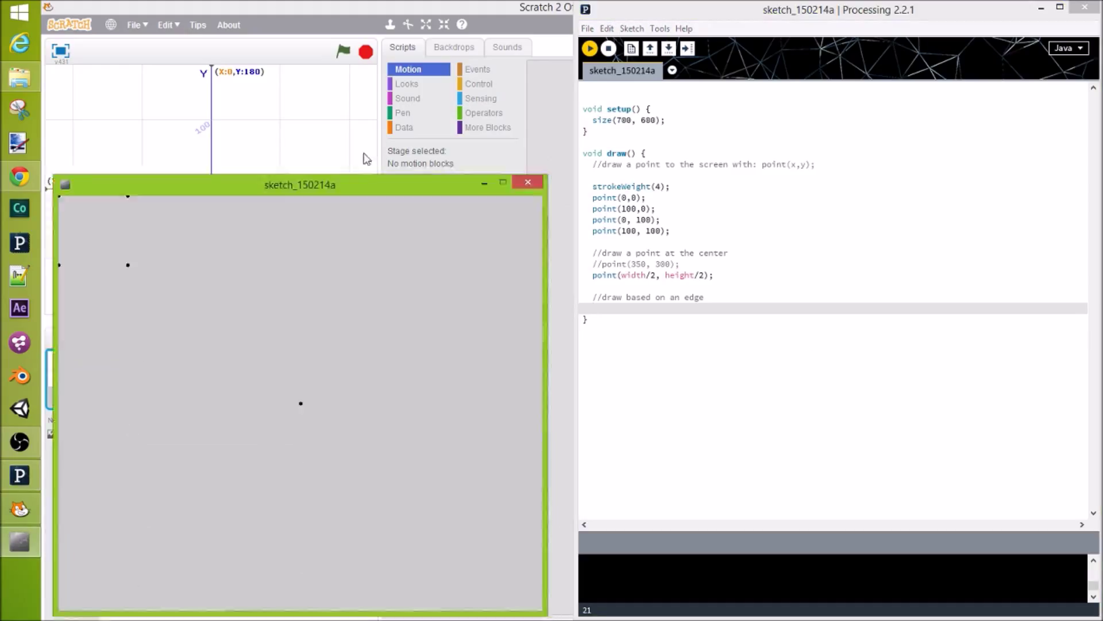
{"action": "left_click_drag", "start_coordinate": [366, 180], "coordinate": [382, 43]}
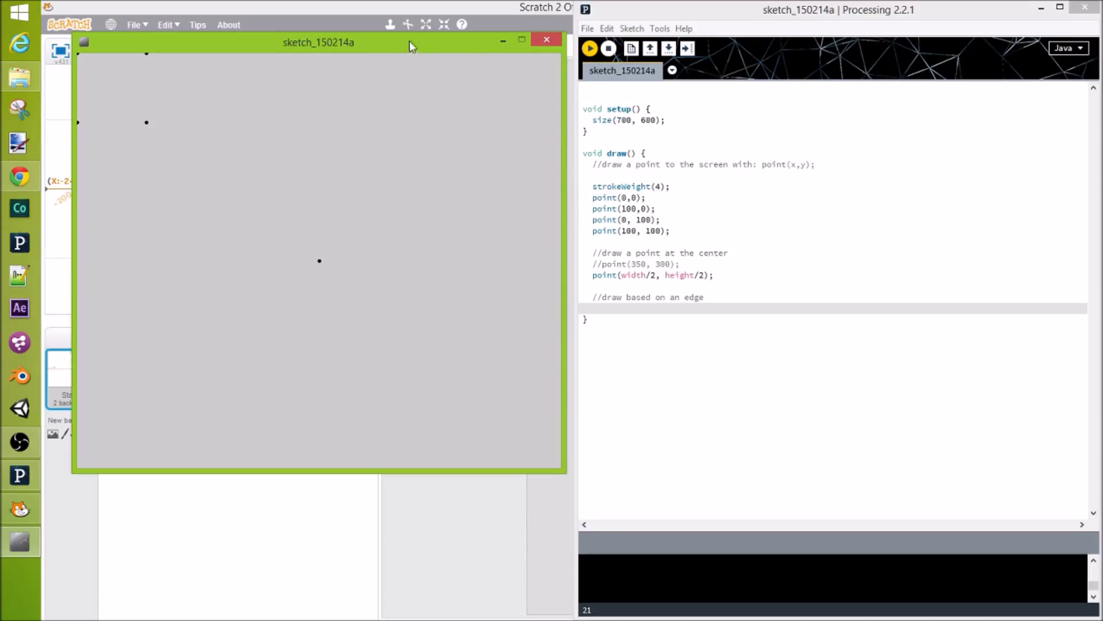
{"action": "left_click_drag", "start_coordinate": [372, 45], "coordinate": [369, 33]}
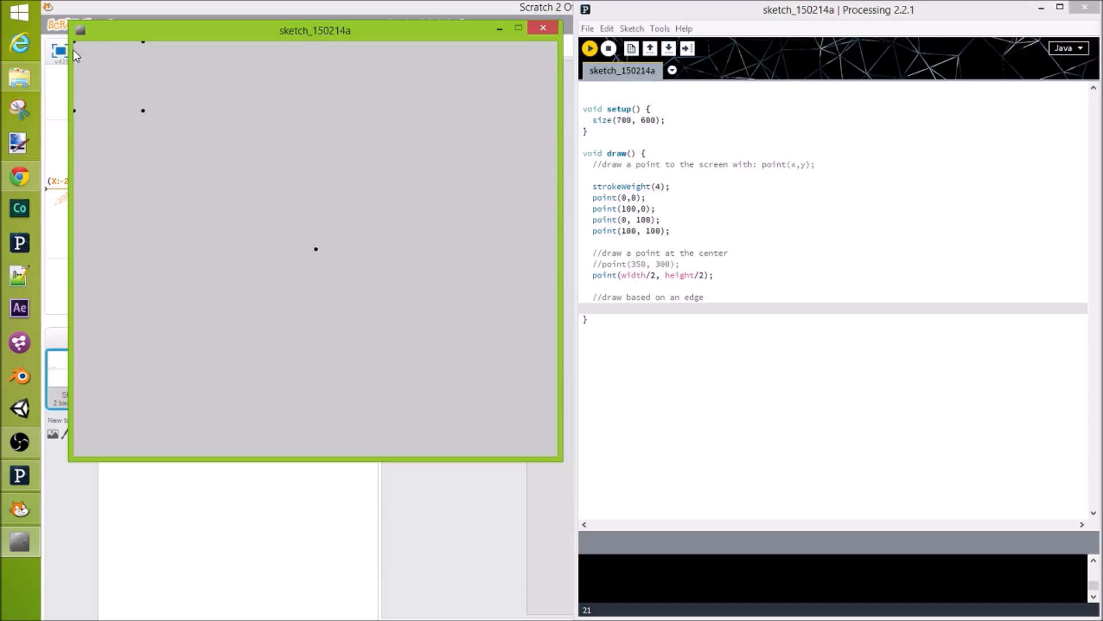
{"action": "double_click", "coordinate": [623, 120]}
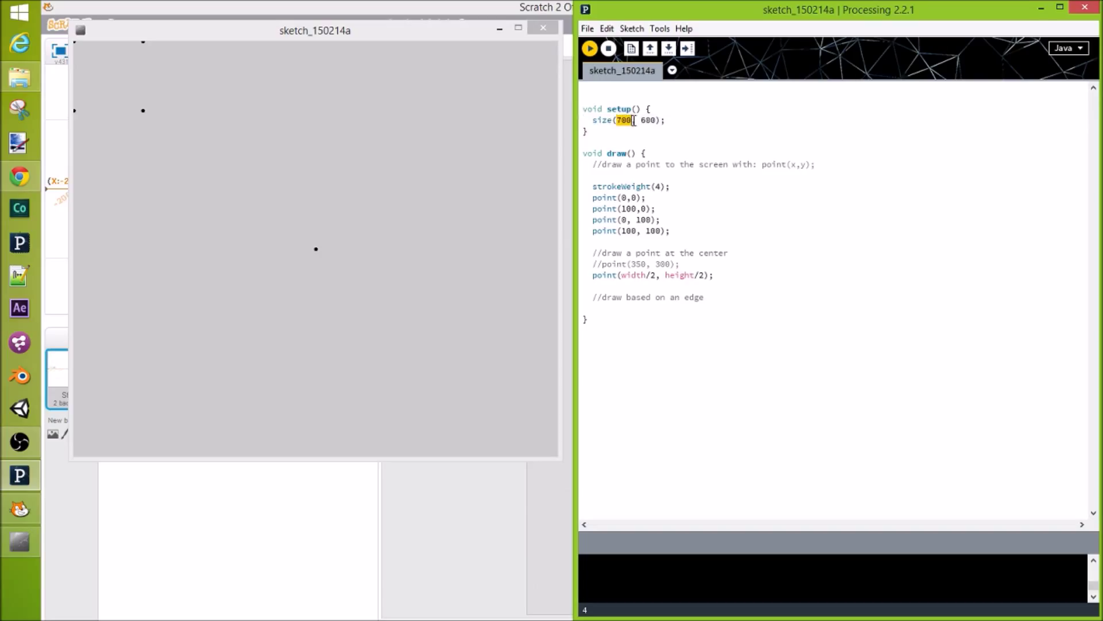
{"action": "left_click", "coordinate": [236, 109]}
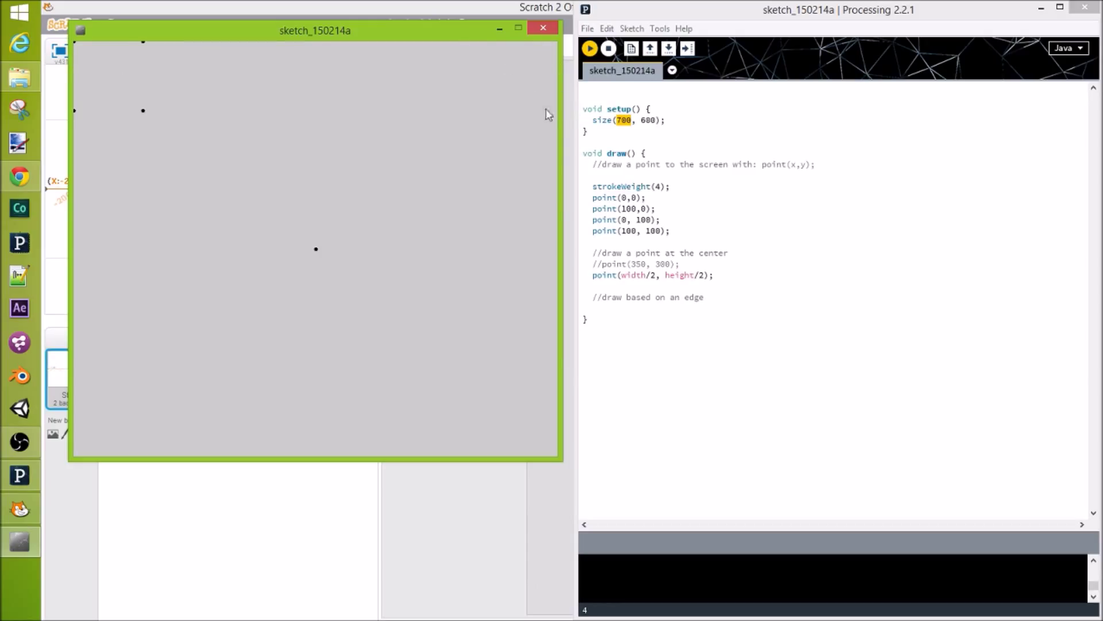
{"action": "left_click", "coordinate": [544, 29]}
Step: Write point(width-50, 100) on the empty line under the edge comment
{"action": "left_click", "coordinate": [628, 307]}
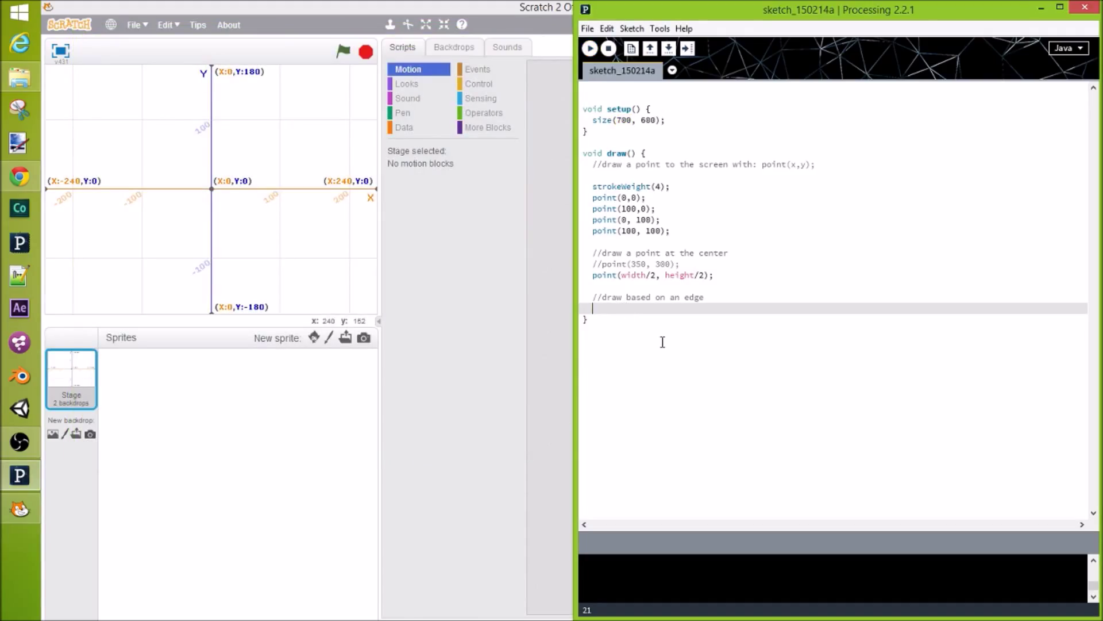
{"action": "type", "text": "point("}
{"action": "type", "text": "width-"}
{"action": "type", "text": "50, "}
{"action": "type", "text": "100"}
{"action": "type", "text": ");"}
{"action": "left_click", "coordinate": [590, 48]}
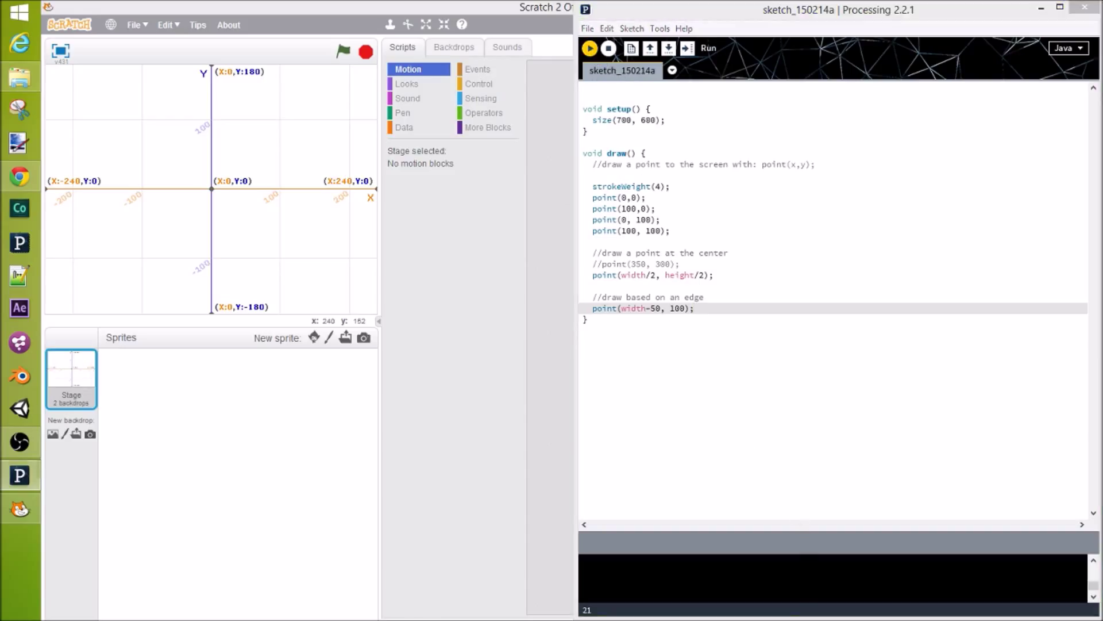
{"action": "left_click_drag", "start_coordinate": [425, 116], "coordinate": [429, 73]}
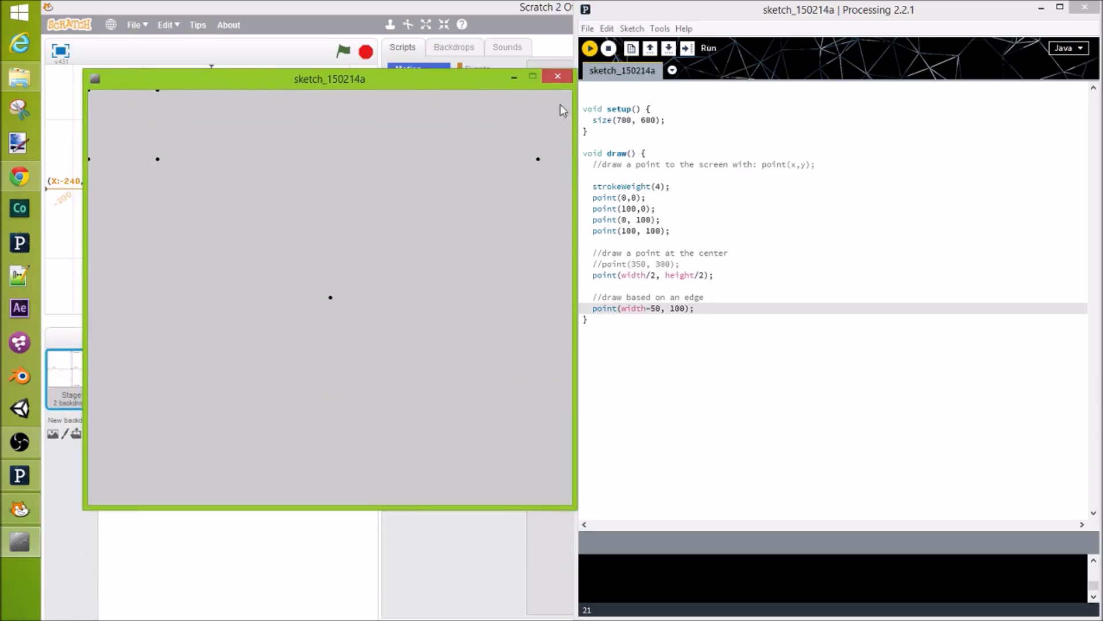
{"action": "left_click", "coordinate": [559, 78]}
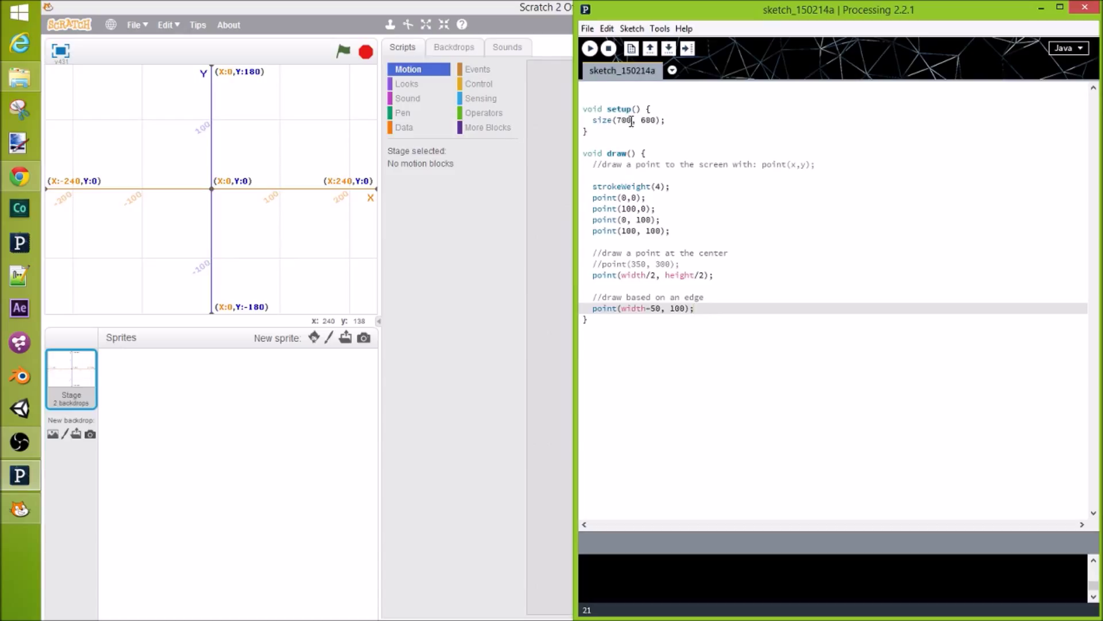
Step: Change size() to 1000 by 600, run, and move the sketch window aside to see the code
{"action": "double_click", "coordinate": [626, 120]}
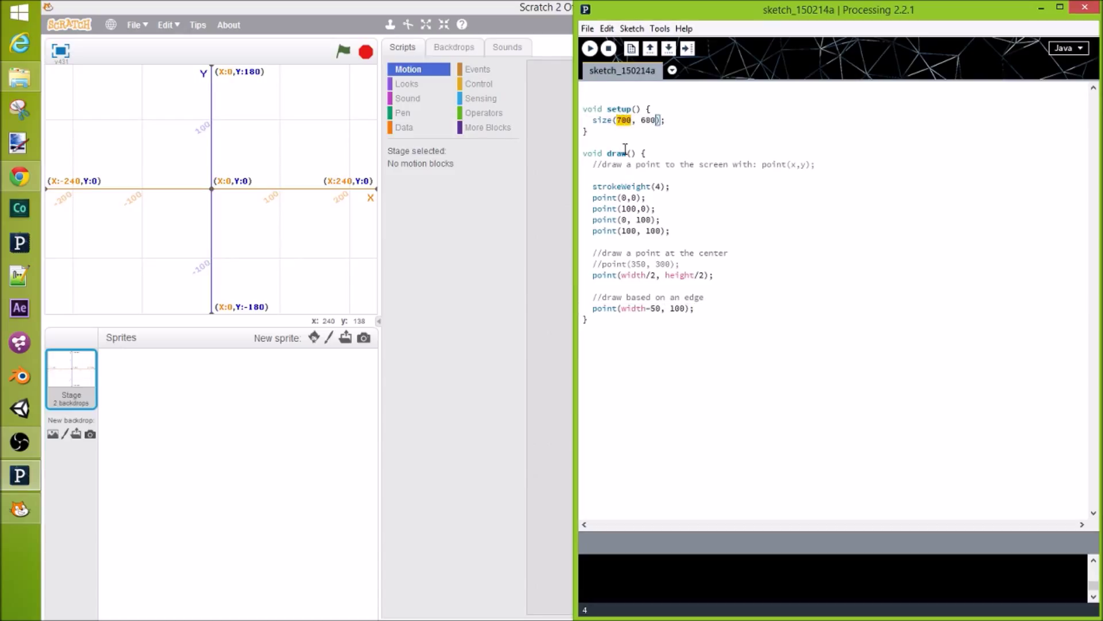
{"action": "type", "text": "1000"}
{"action": "left_click", "coordinate": [590, 48]}
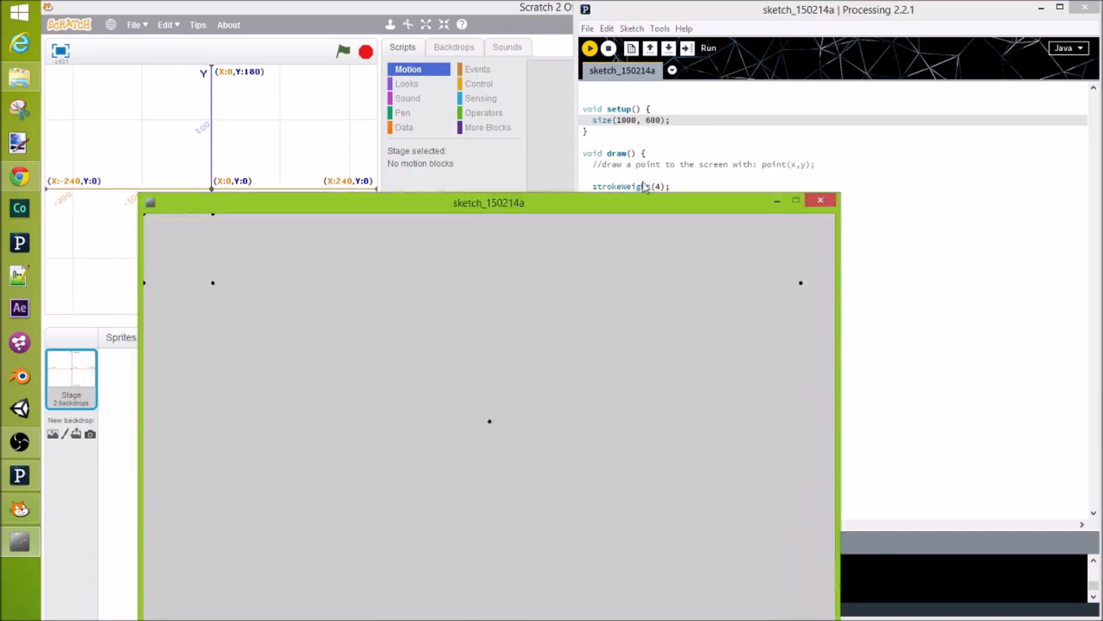
{"action": "left_click_drag", "start_coordinate": [586, 204], "coordinate": [631, 106]}
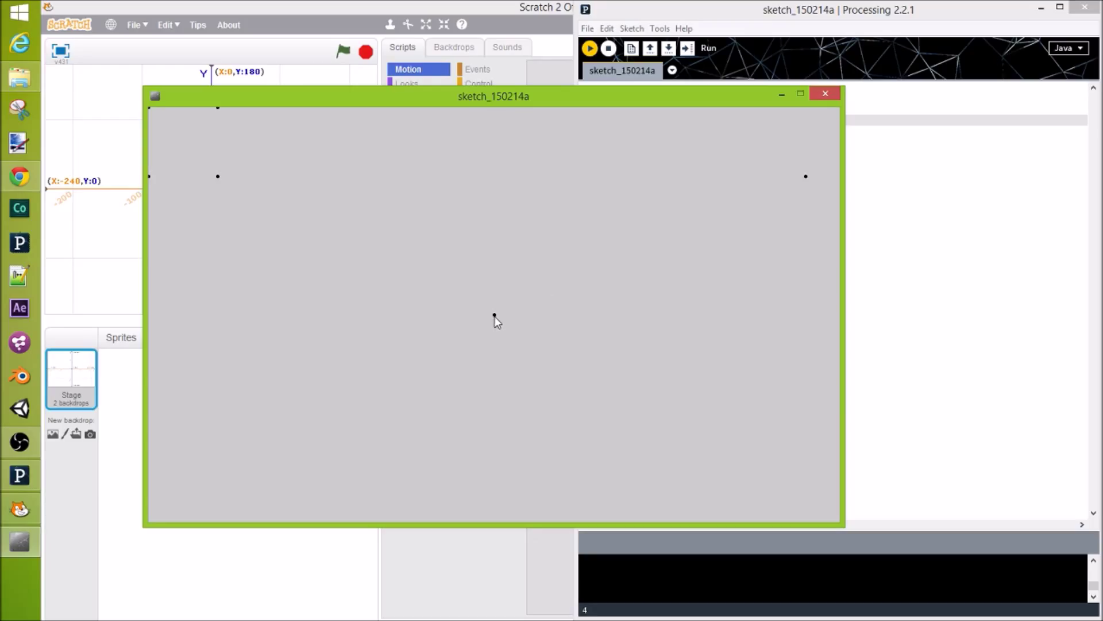
{"action": "left_click_drag", "start_coordinate": [531, 97], "coordinate": [259, 129]}
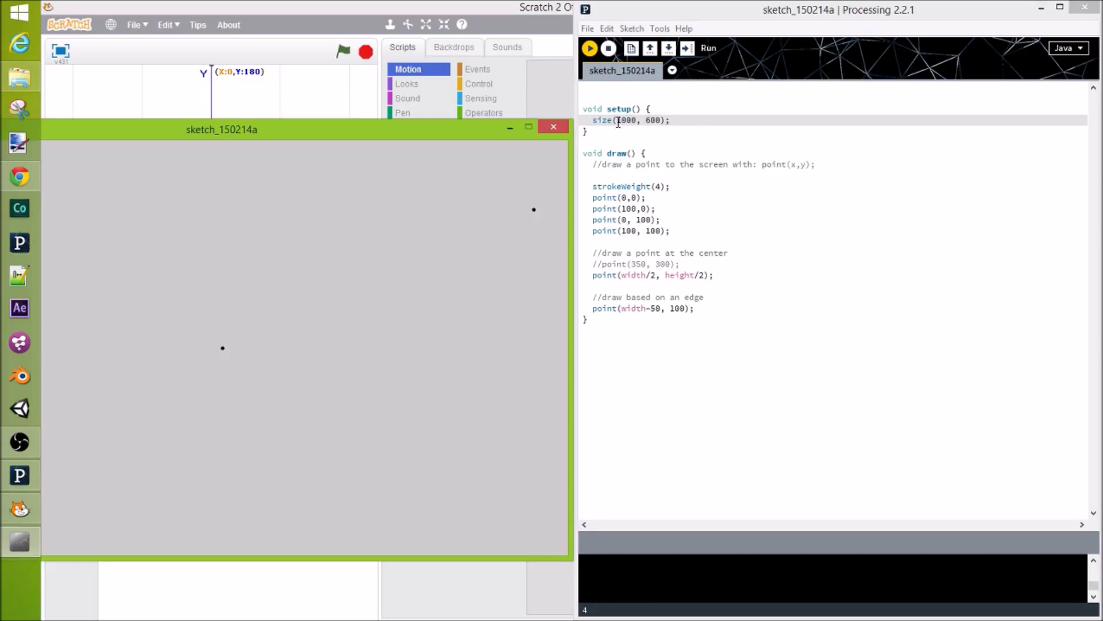
Step: Compare the 1000, 600 size with width and height in the center point line, then close the run
{"action": "left_click_drag", "start_coordinate": [617, 120], "coordinate": [662, 120]}
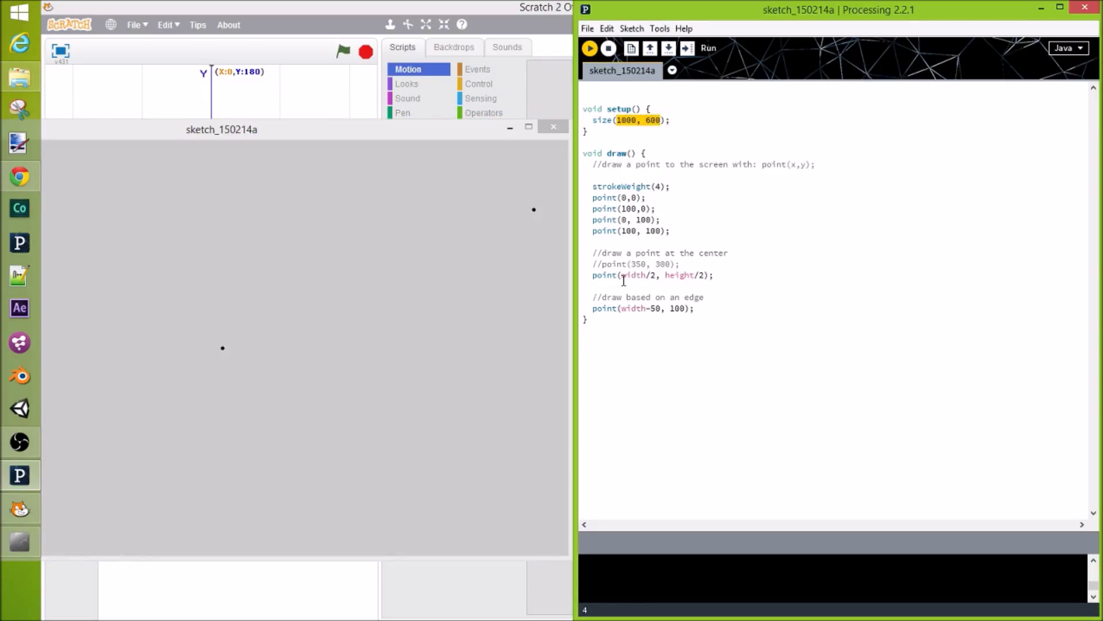
{"action": "left_click_drag", "start_coordinate": [620, 275], "coordinate": [694, 275]}
{"action": "left_click", "coordinate": [487, 246]}
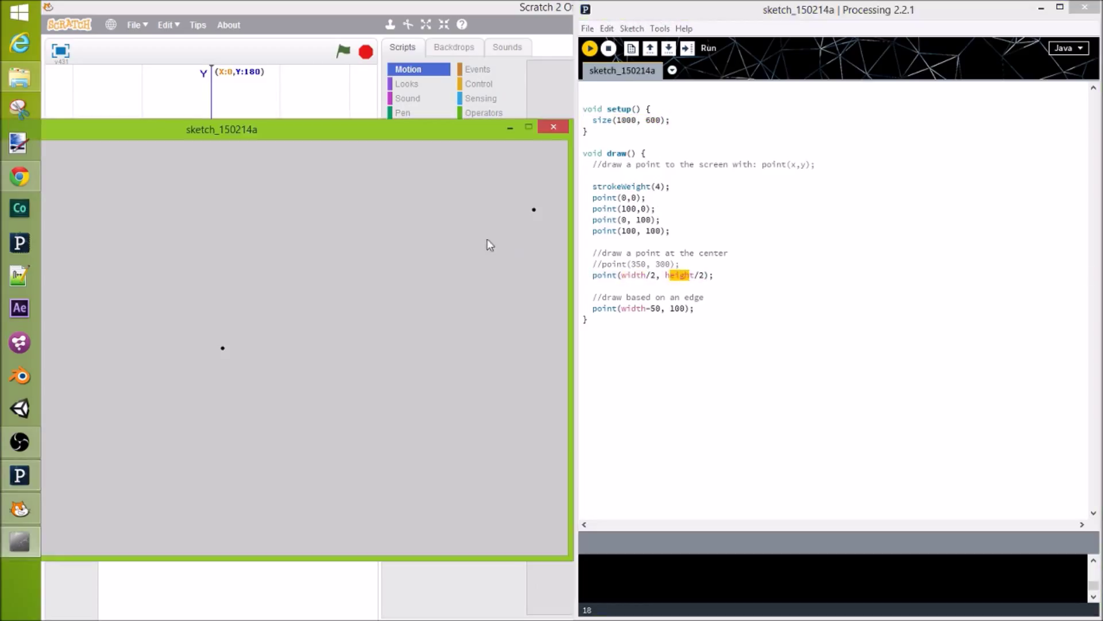
{"action": "left_click", "coordinate": [552, 129]}
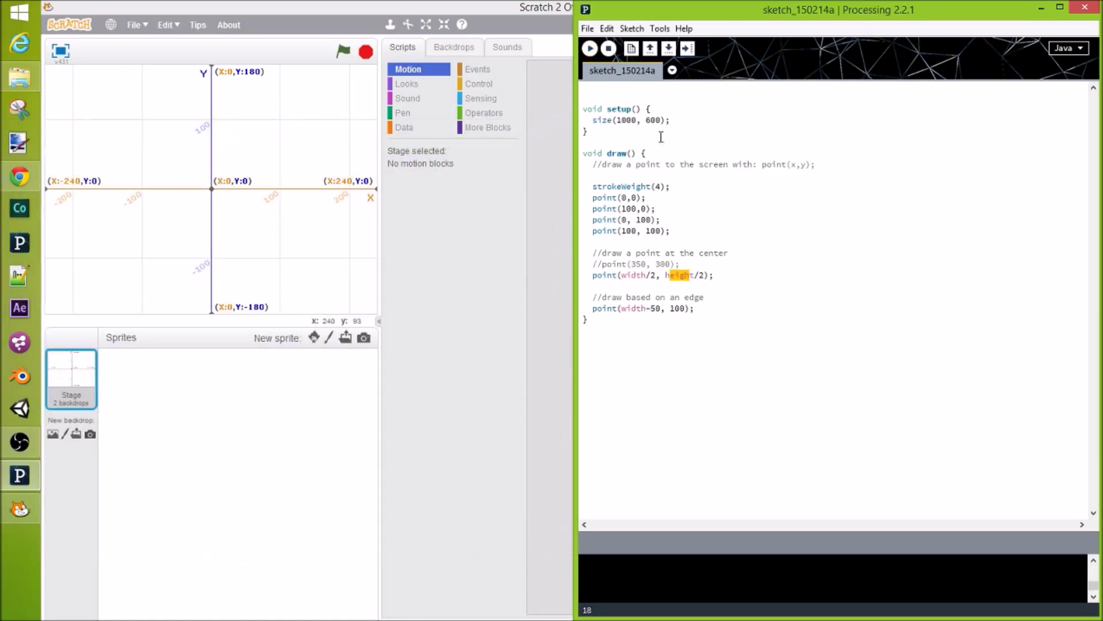
Step: Change the width in size() to 400, run, view the repositioned dots, and close the sketch window
{"action": "left_click_drag", "start_coordinate": [662, 120], "coordinate": [618, 121]}
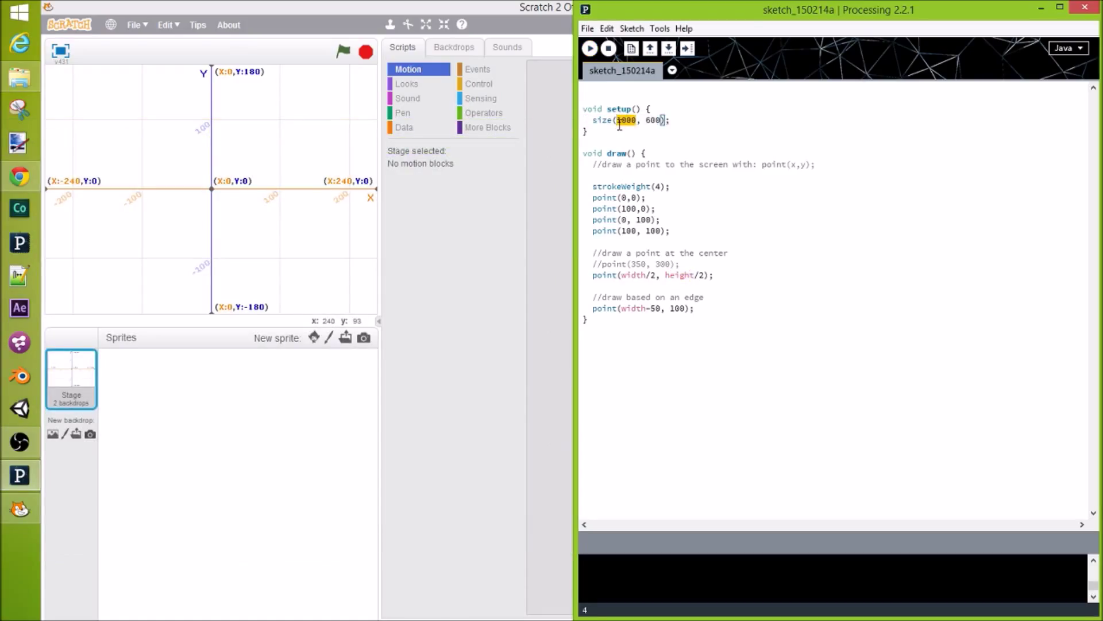
{"action": "type", "text": "400"}
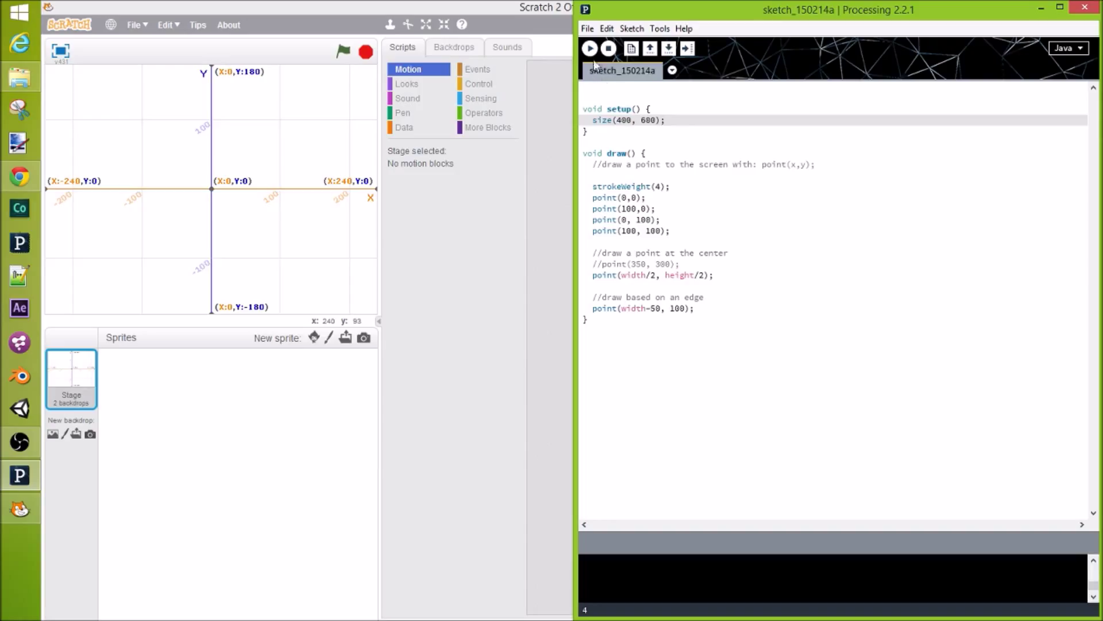
{"action": "left_click", "coordinate": [590, 48]}
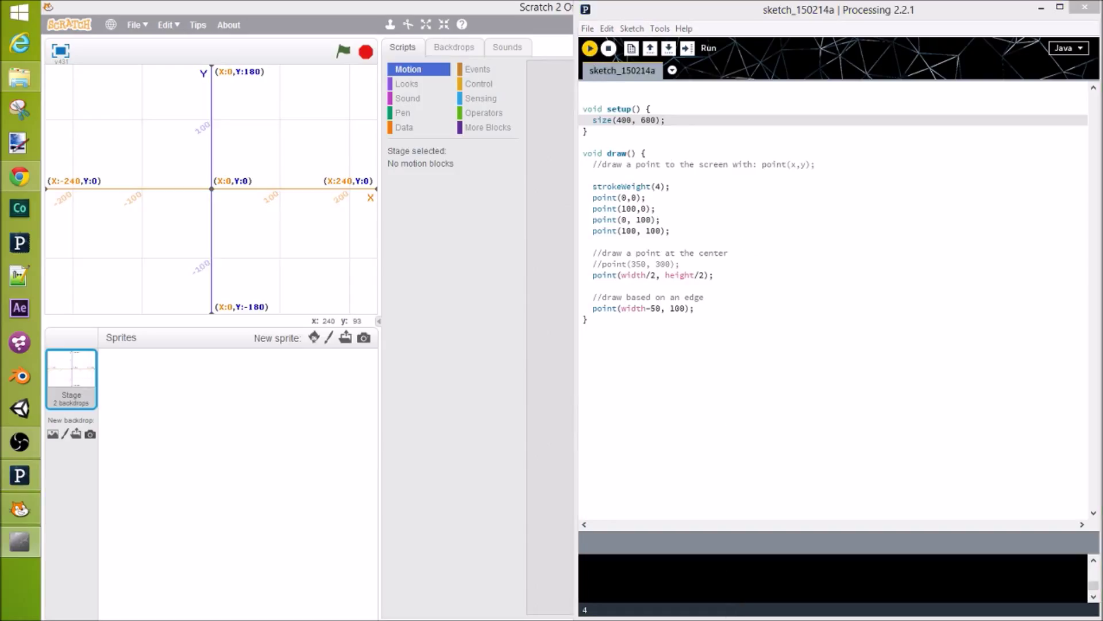
{"action": "left_click_drag", "start_coordinate": [491, 20], "coordinate": [466, 61]}
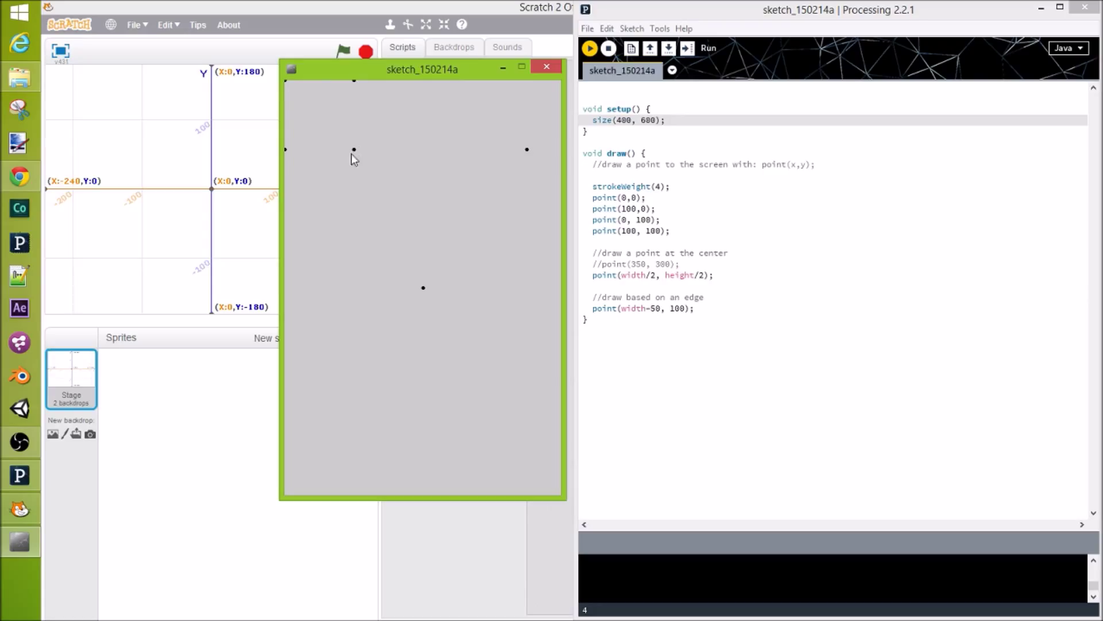
{"action": "left_click_drag", "start_coordinate": [314, 69], "coordinate": [241, 187]}
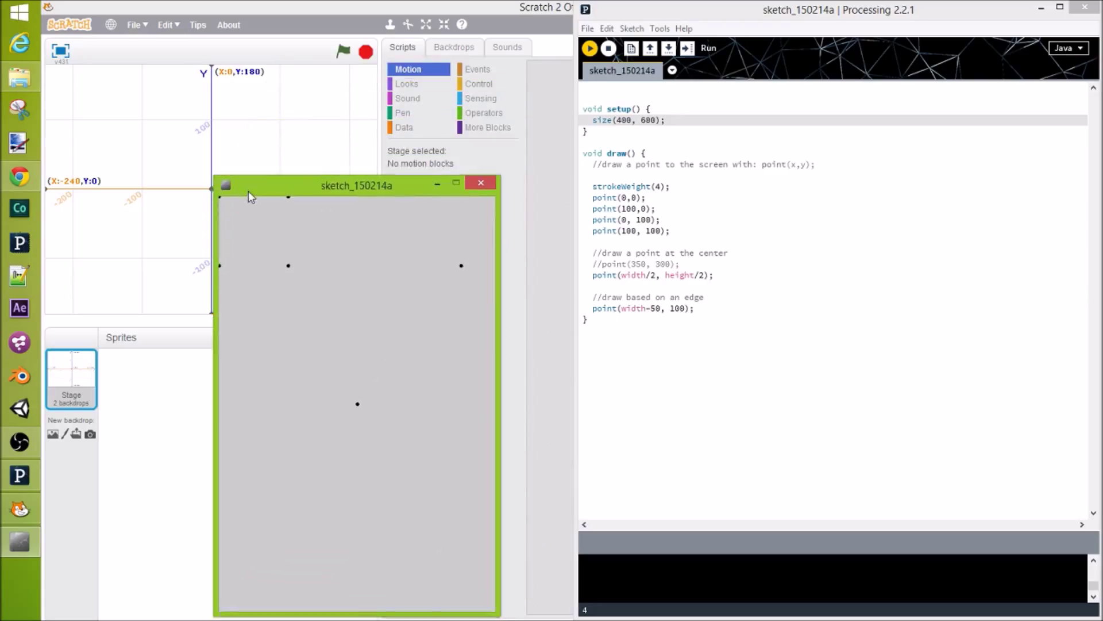
{"action": "left_click", "coordinate": [474, 180]}
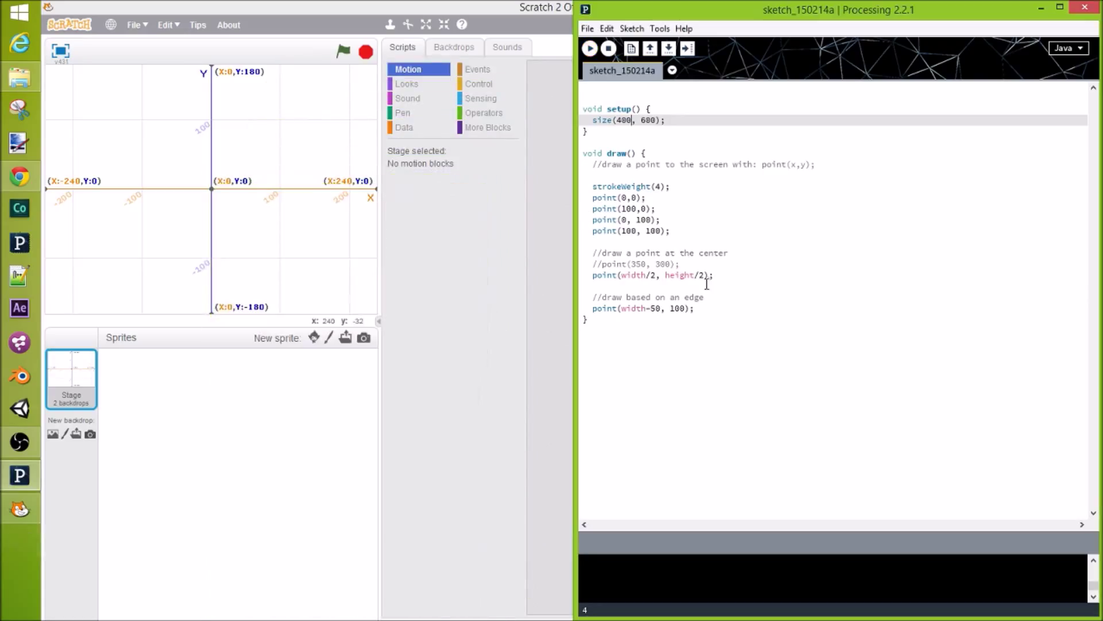
{"action": "left_click", "coordinate": [709, 309]}
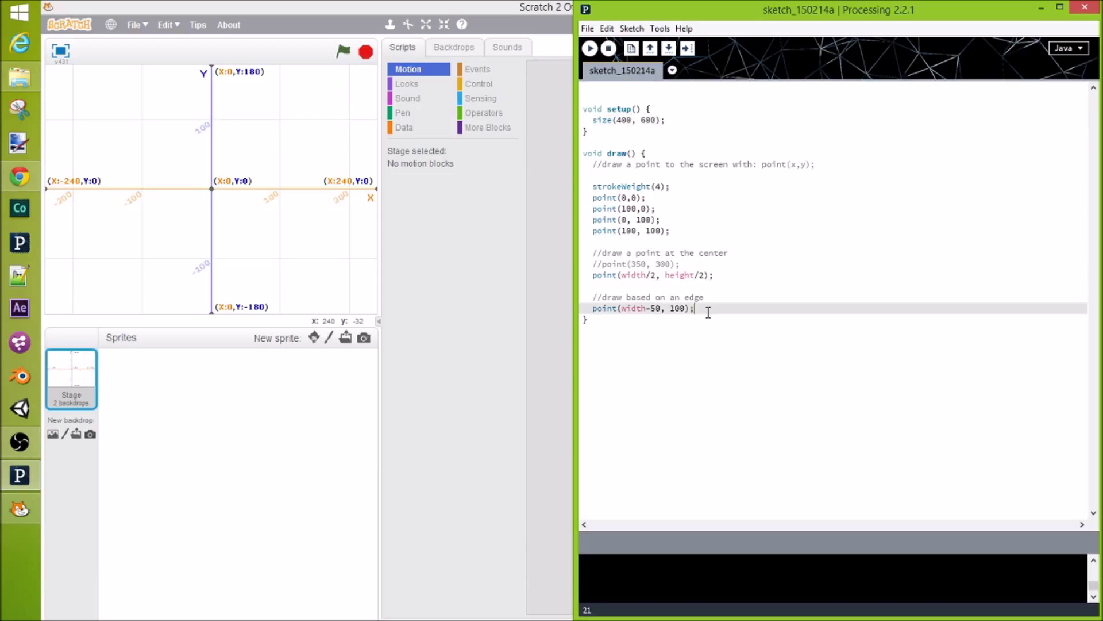
{"action": "double_click", "coordinate": [621, 275]}
{"action": "double_click", "coordinate": [679, 275]}
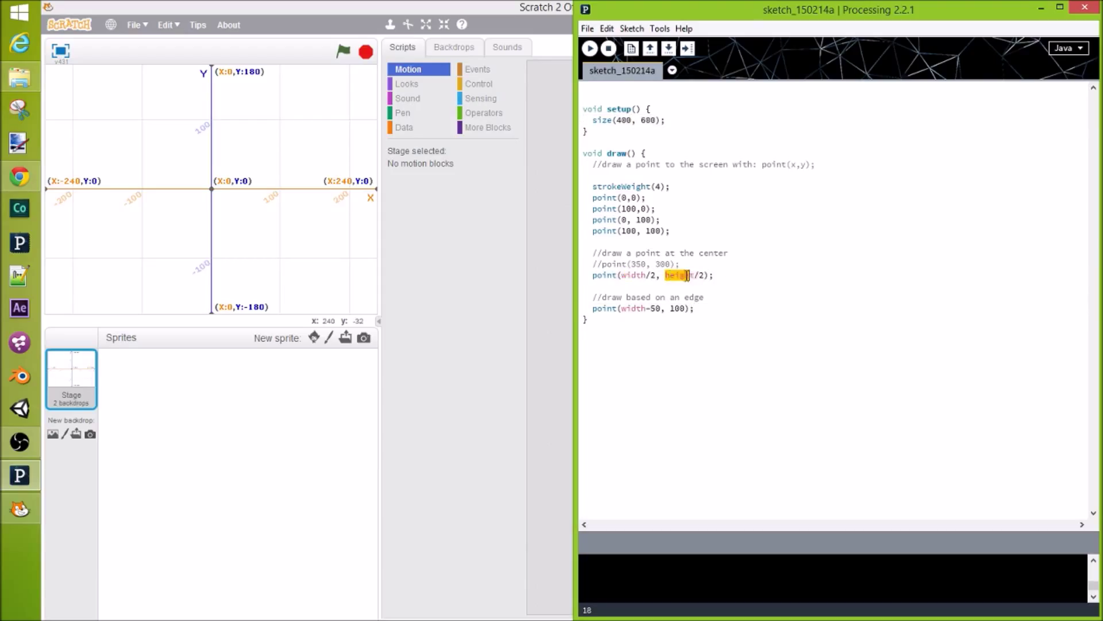
{"action": "left_click_drag", "start_coordinate": [762, 164], "coordinate": [812, 166]}
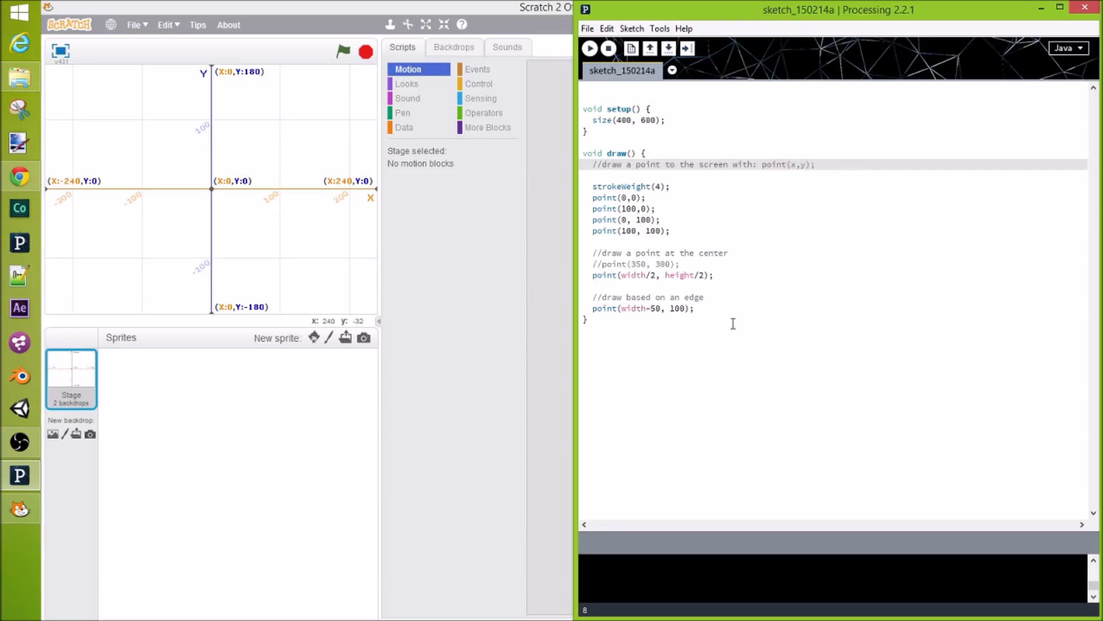
{"action": "left_click", "coordinate": [707, 309]}
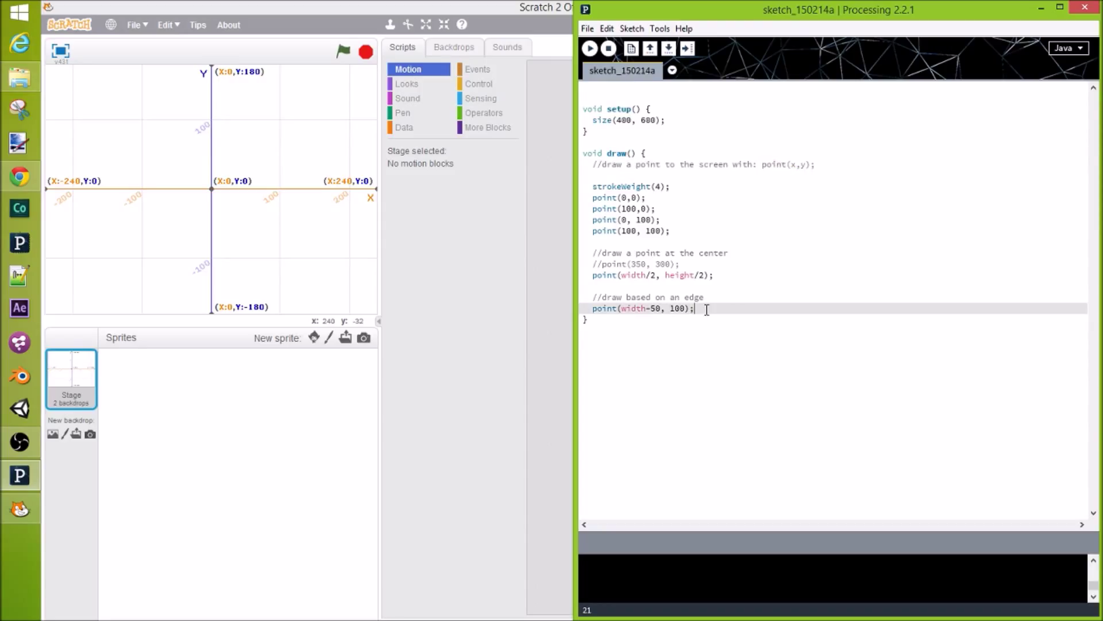